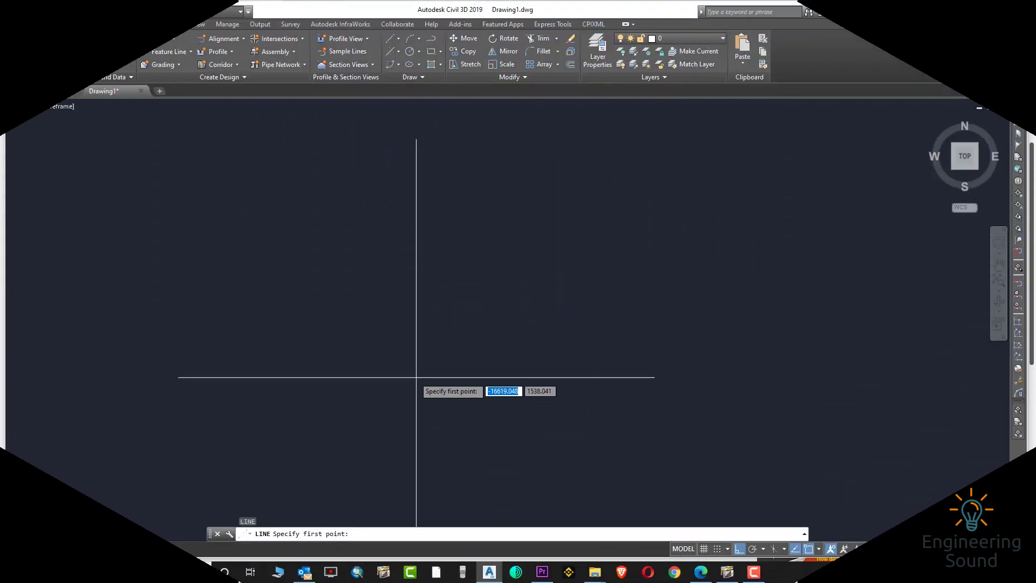
# Draw a 100-unit horizontal bottom edge and centre it in the view
pyautogui.click(424, 374)
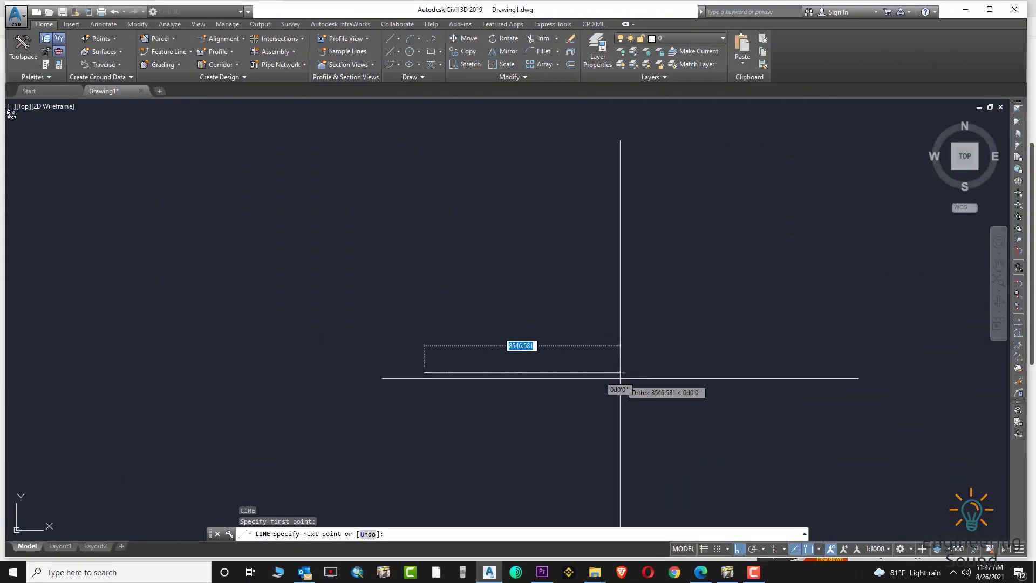
pyautogui.press('Return')
pyautogui.press('Return')
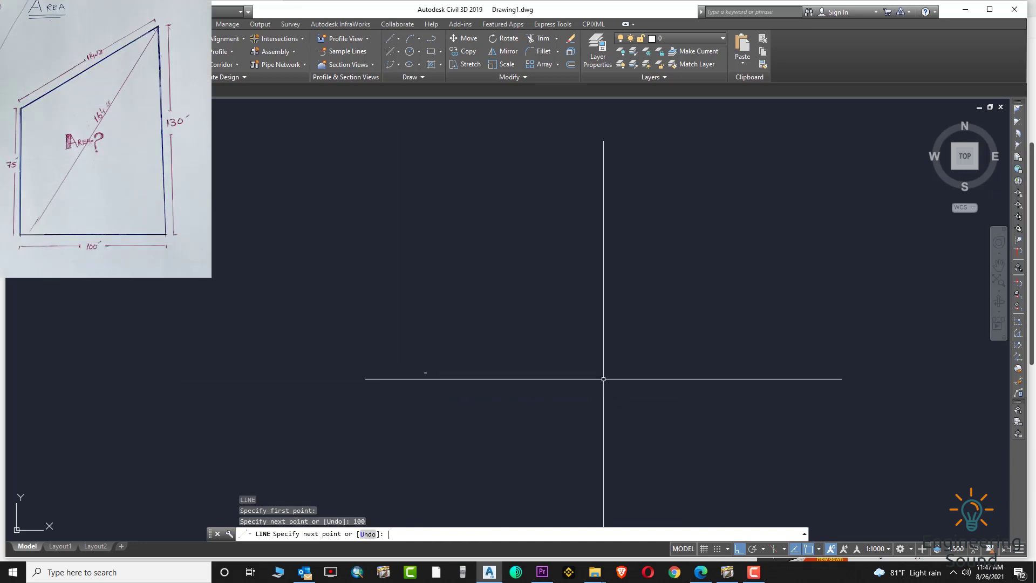
pyautogui.scroll(5, 449, 374)
pyautogui.scroll(4, 388, 395)
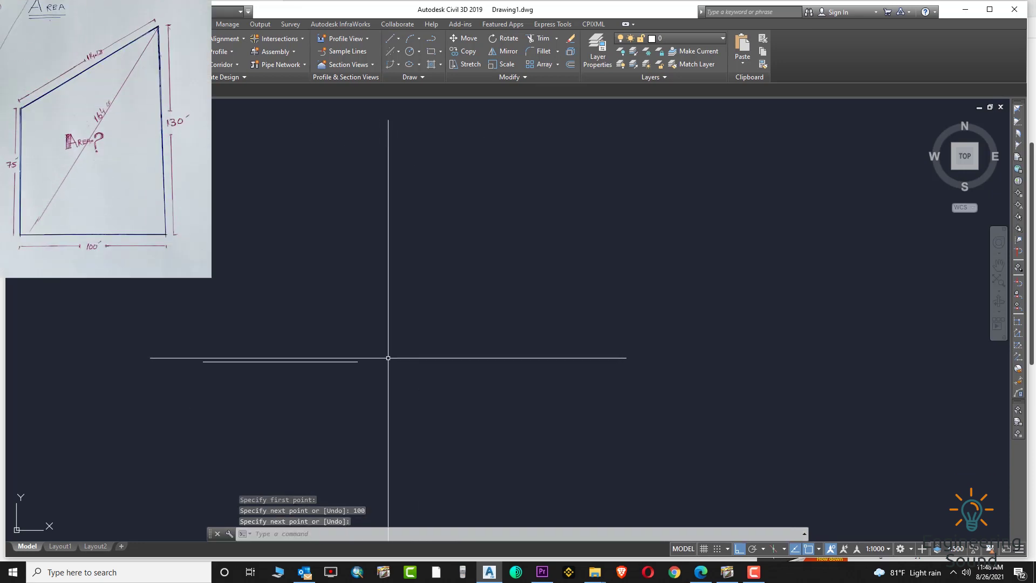
pyautogui.moveTo(663, 341); pyautogui.dragTo(390, 309, button='middle')
pyautogui.moveTo(606, 323); pyautogui.dragTo(972, 360, button='middle')
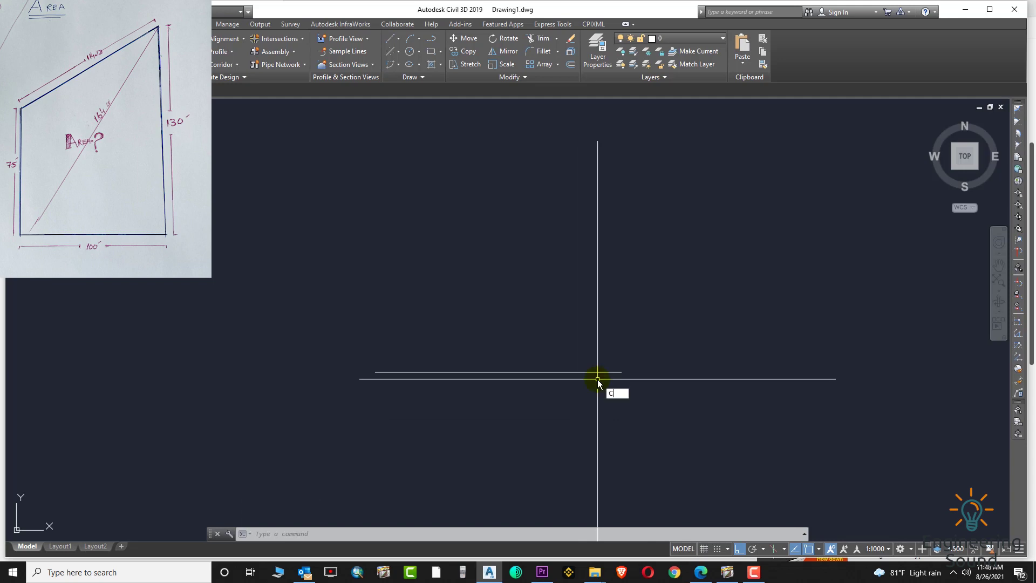
# Draw a 130-radius circle centred on the bottom edge's right end
pyautogui.press('Return')
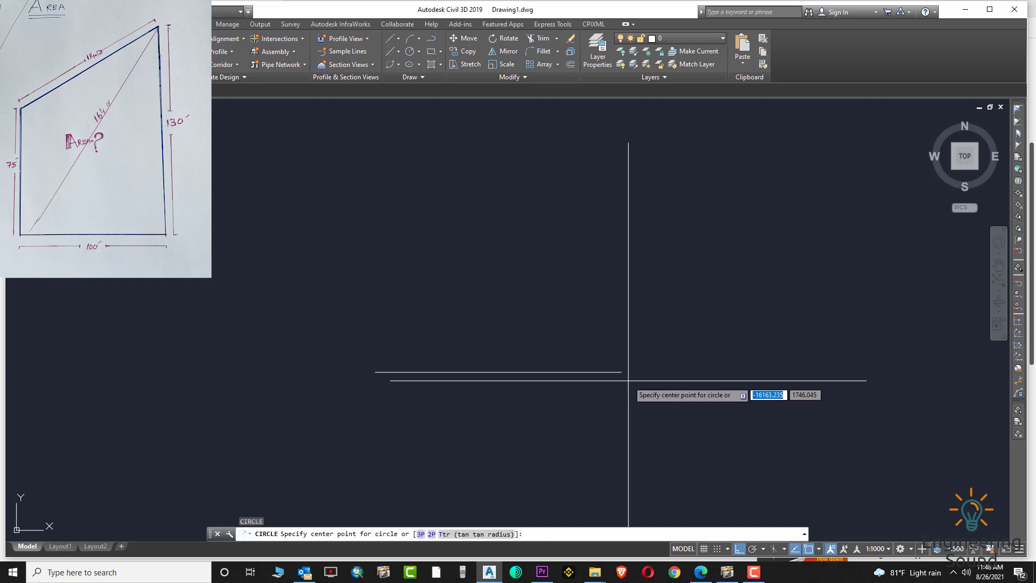
pyautogui.click(622, 371)
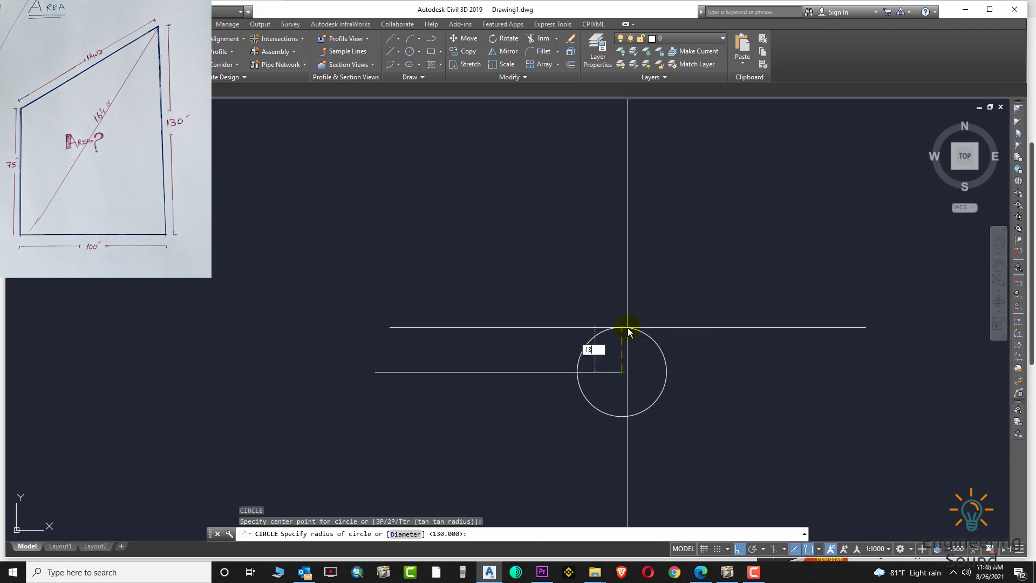
pyautogui.press('Return')
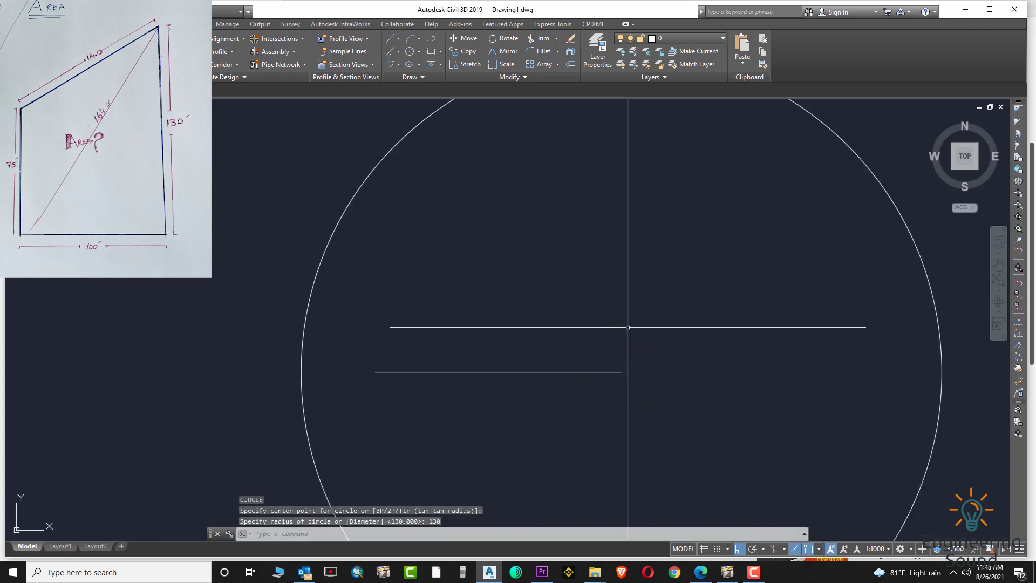
pyautogui.scroll(-5, 627, 327)
pyautogui.scroll(3, 571, 343)
pyautogui.scroll(2, 558, 330)
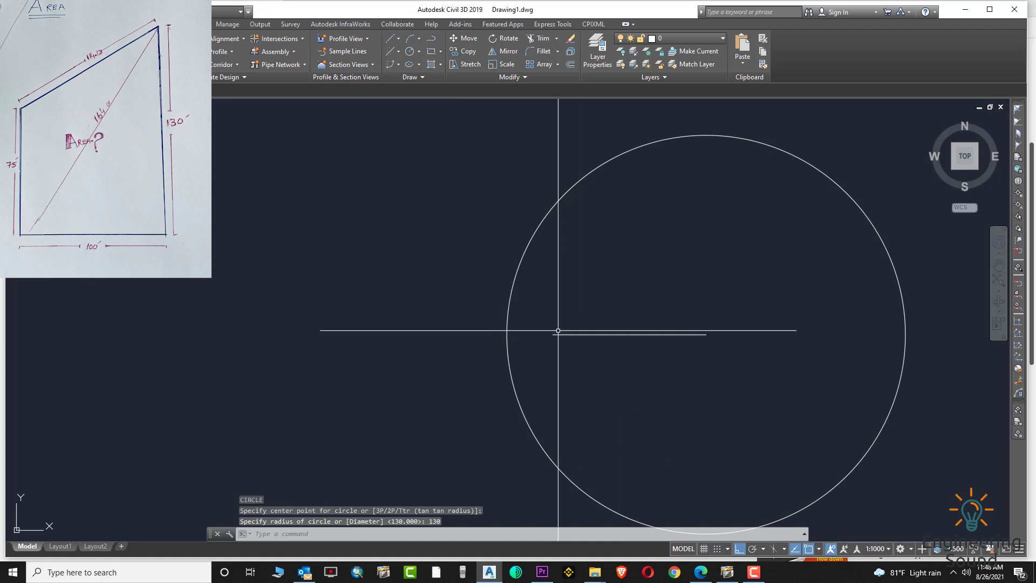
# Draw a 164-radius circle centred on the bottom edge's left end
pyautogui.press('Return')
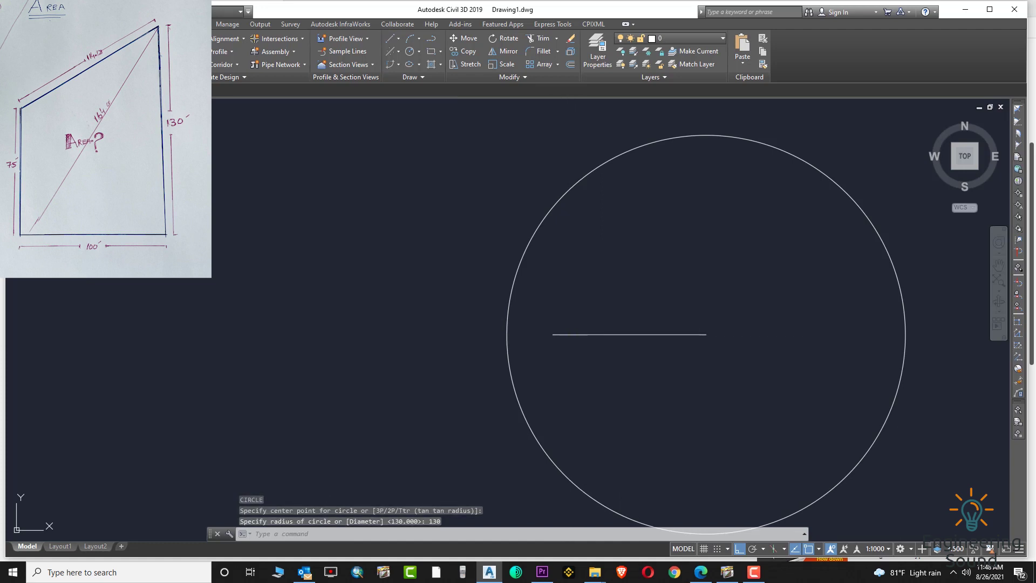
pyautogui.click(553, 333)
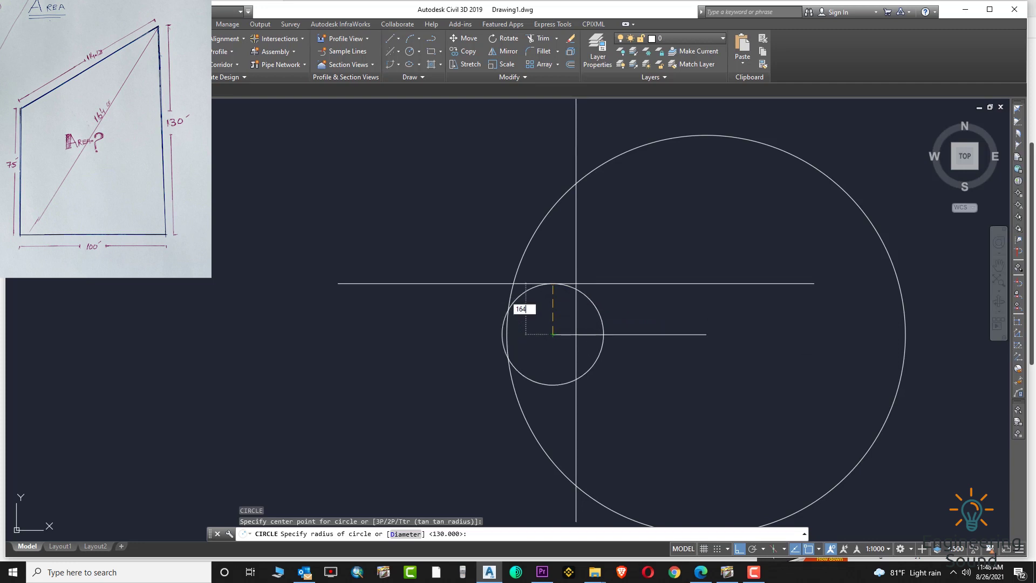
pyautogui.press('Return')
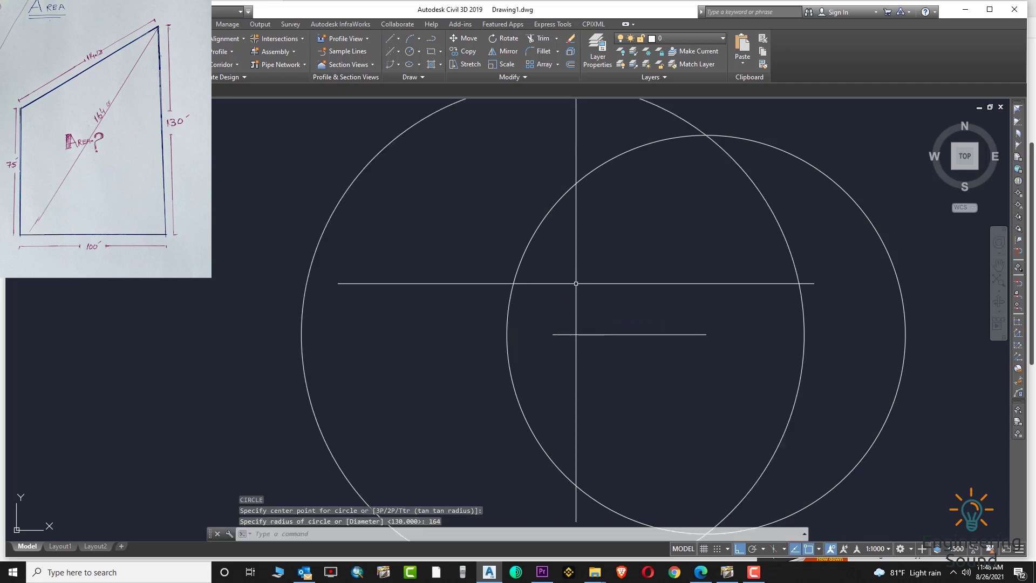
pyautogui.scroll(-2, 693, 162)
pyautogui.scroll(-2, 717, 162)
pyautogui.scroll(-2, 712, 174)
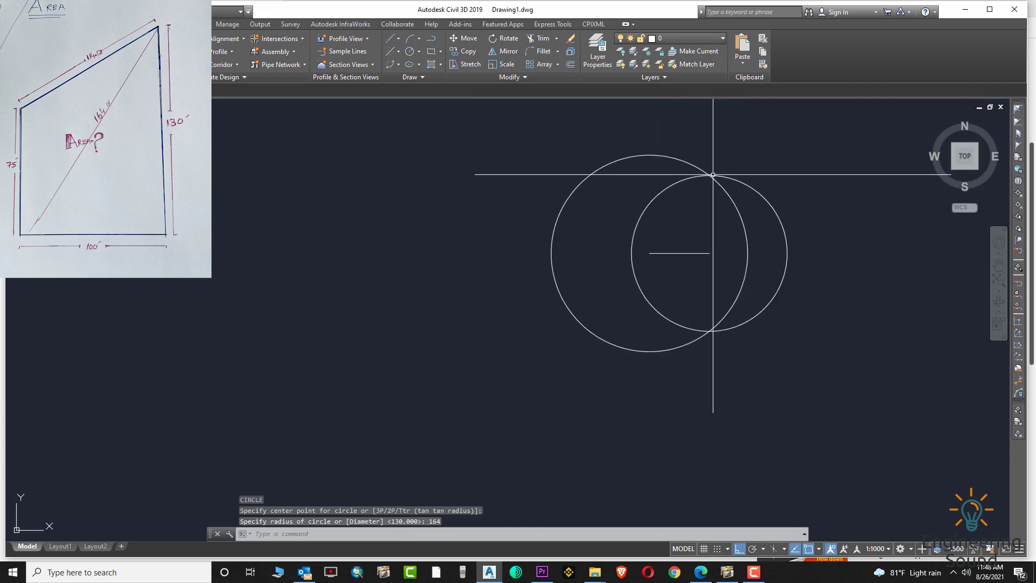
pyautogui.scroll(2, 707, 166)
pyautogui.scroll(2, 705, 190)
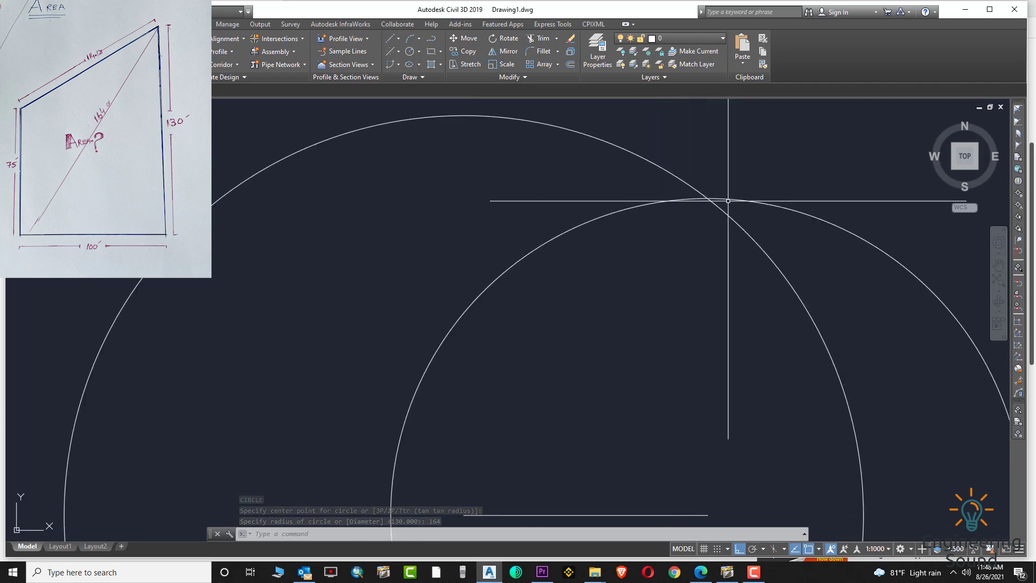
pyautogui.scroll(-3, 691, 268)
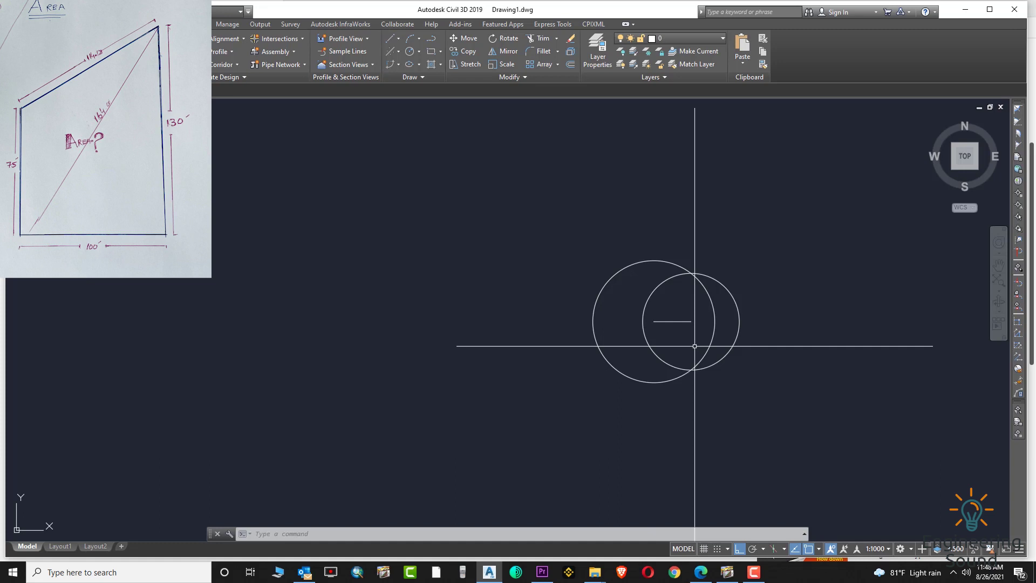
pyautogui.write('L')
# Draw the vertical right edge up to the circles' intersection, then erase both circles
pyautogui.press('Return')
pyautogui.scroll(2, 692, 315)
pyautogui.scroll(2, 698, 306)
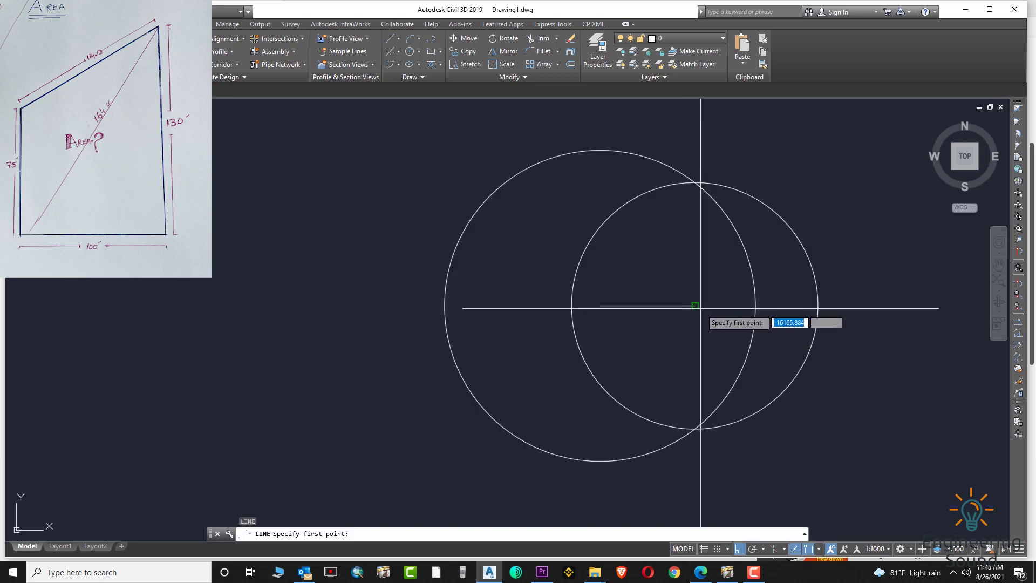
pyautogui.click(693, 307)
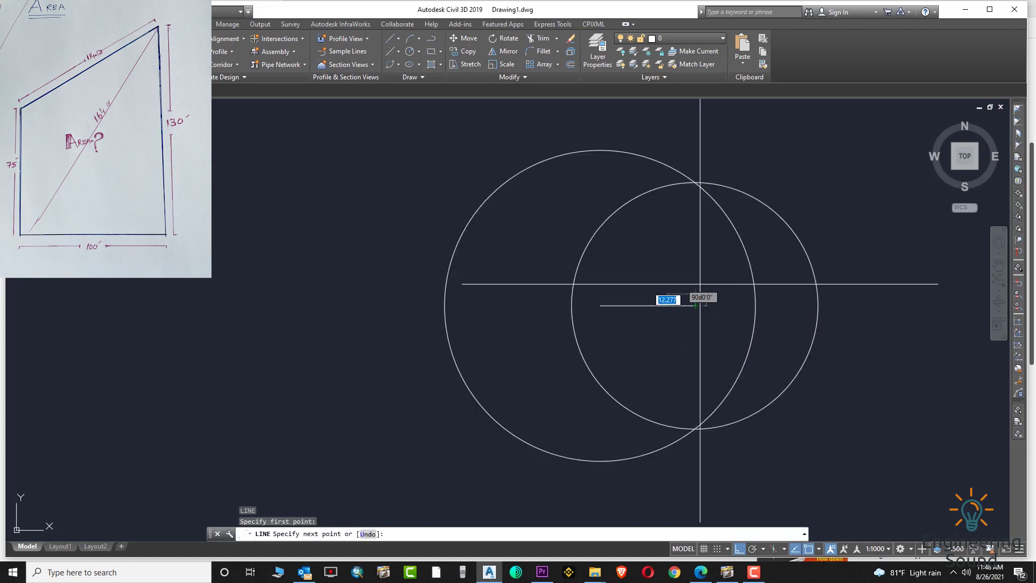
pyautogui.click(695, 182)
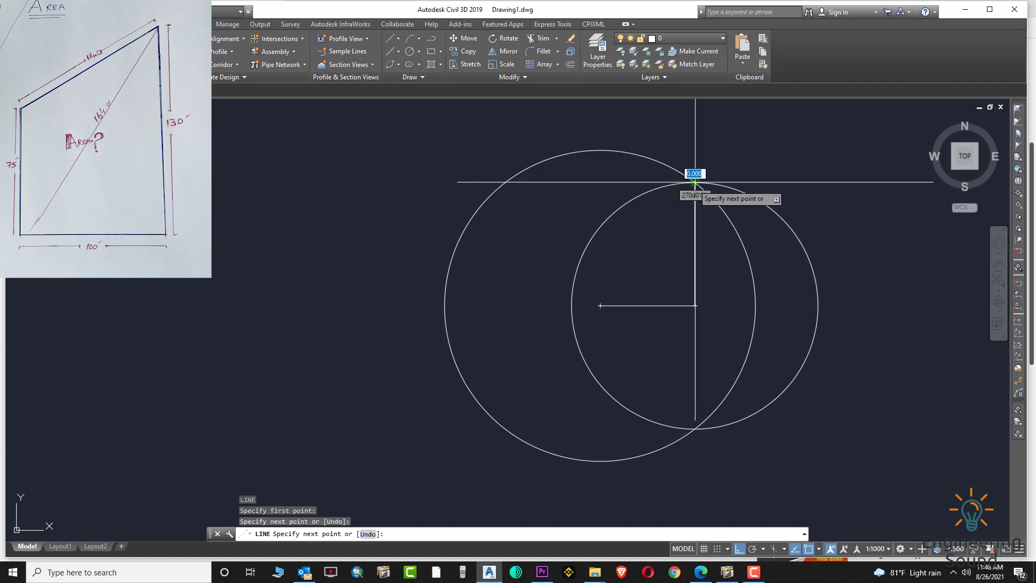
pyautogui.press('Return')
pyautogui.click(728, 255)
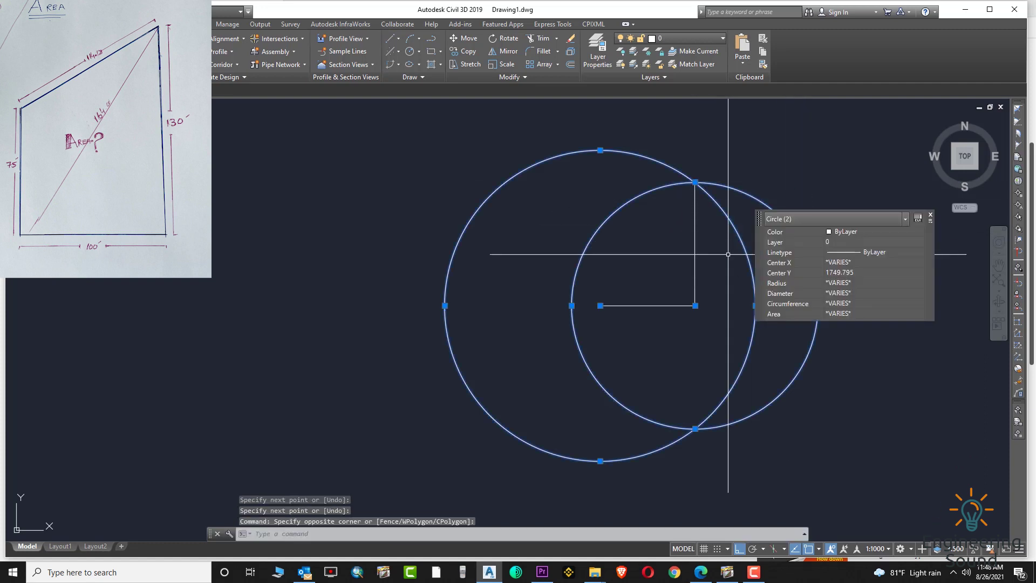
pyautogui.press('Delete')
pyautogui.scroll(2, 693, 243)
pyautogui.scroll(2, 679, 202)
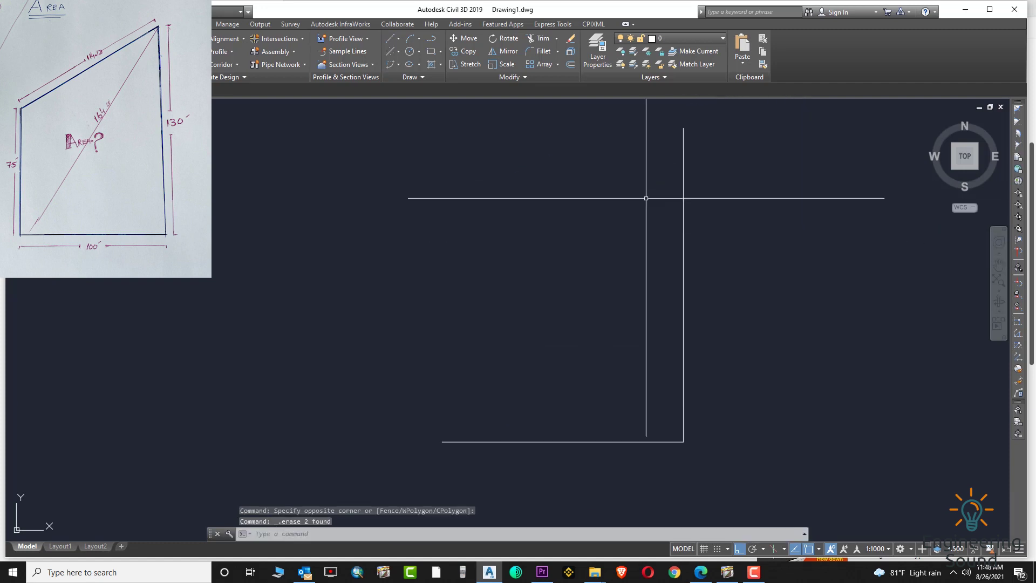
pyautogui.scroll(-2, 678, 374)
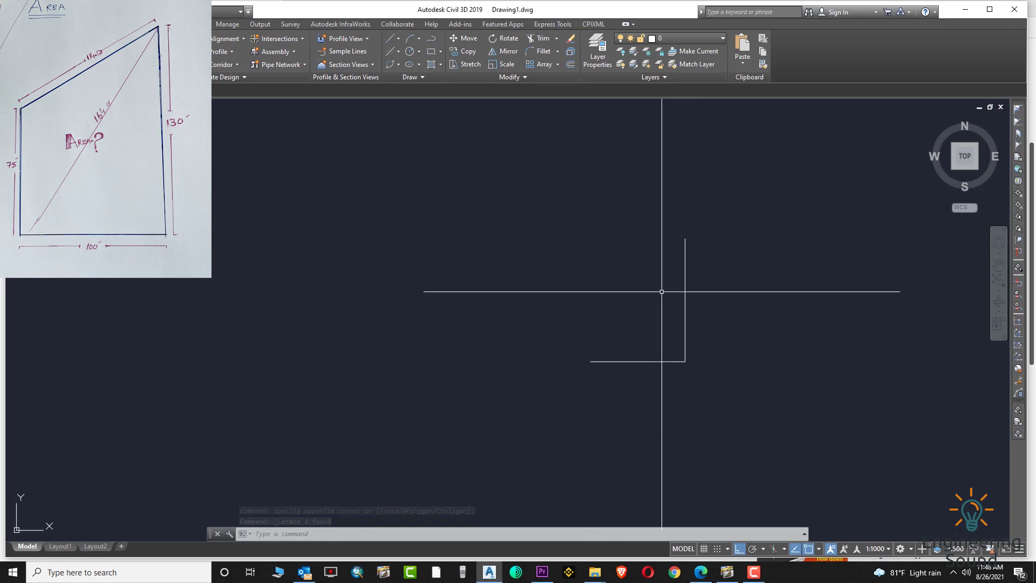
pyautogui.write('c')
# Draw a 114.12-radius circle centred on the right edge's top end
pyautogui.press('Return')
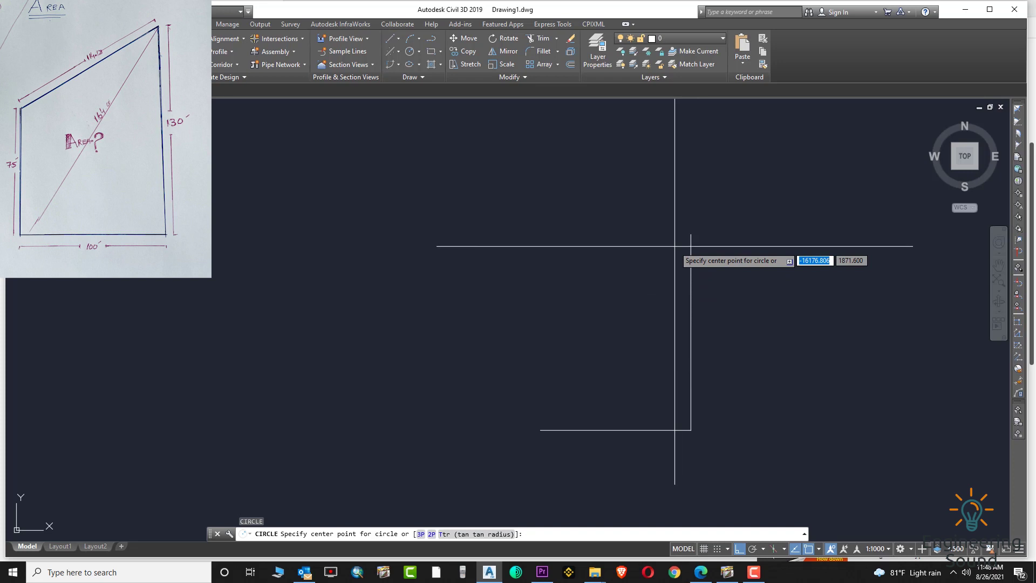
pyautogui.click(700, 227)
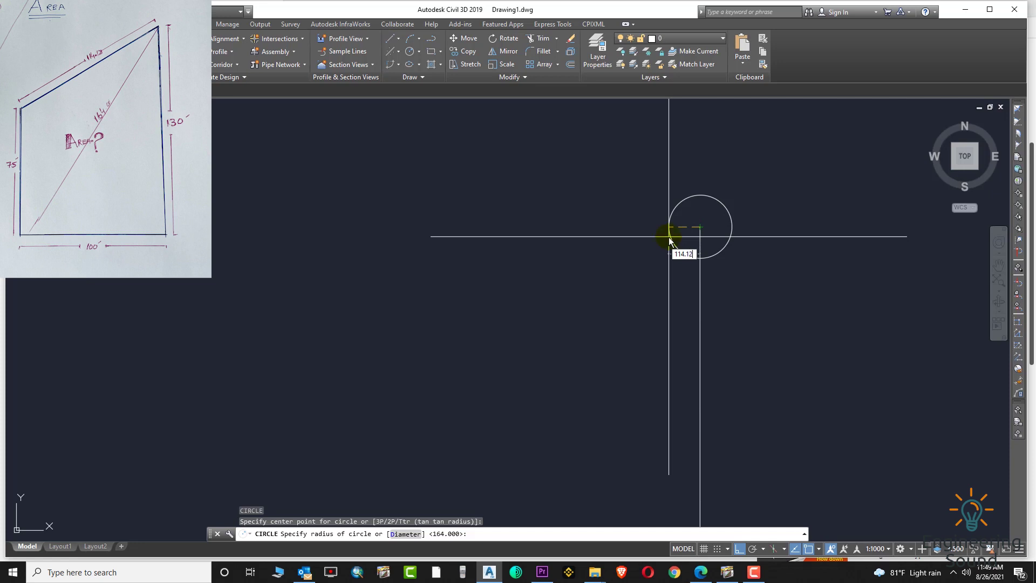
pyautogui.click(668, 236)
pyautogui.scroll(3, 671, 232)
pyautogui.scroll(-3, 678, 250)
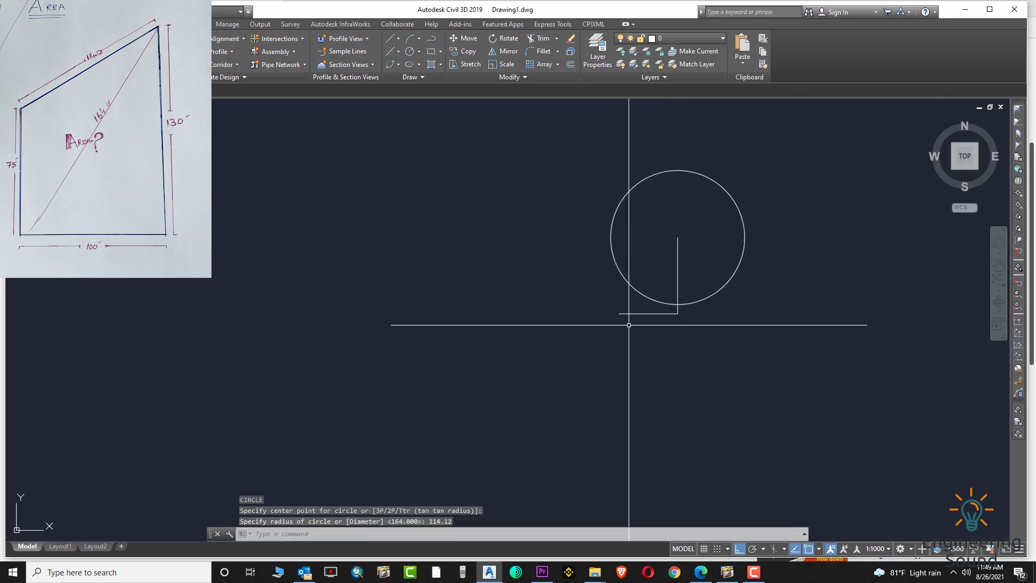
pyautogui.scroll(2, 645, 319)
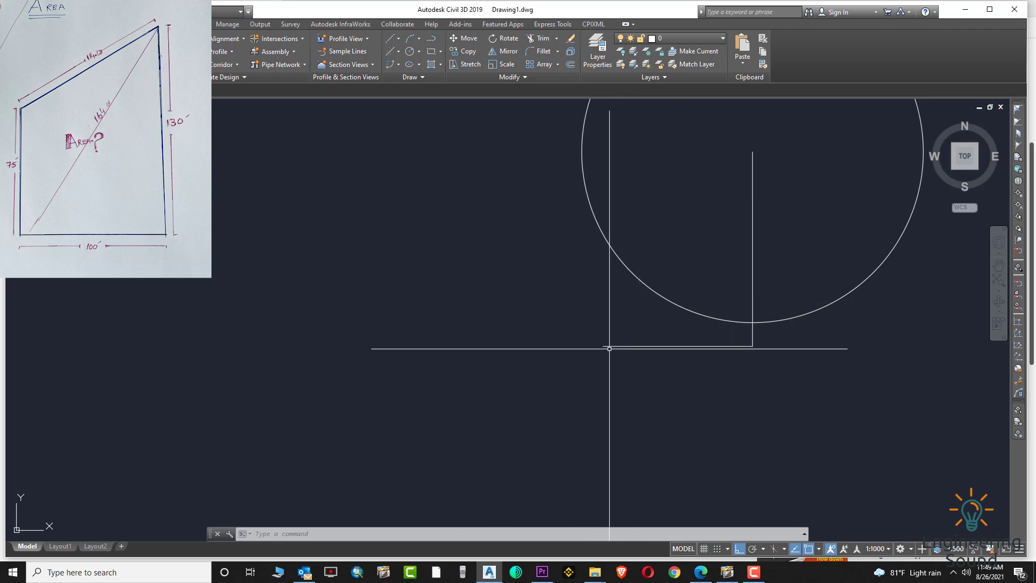
pyautogui.write('c')
# Draw a 75-radius circle centred on the bottom edge's left end
pyautogui.press('Return')
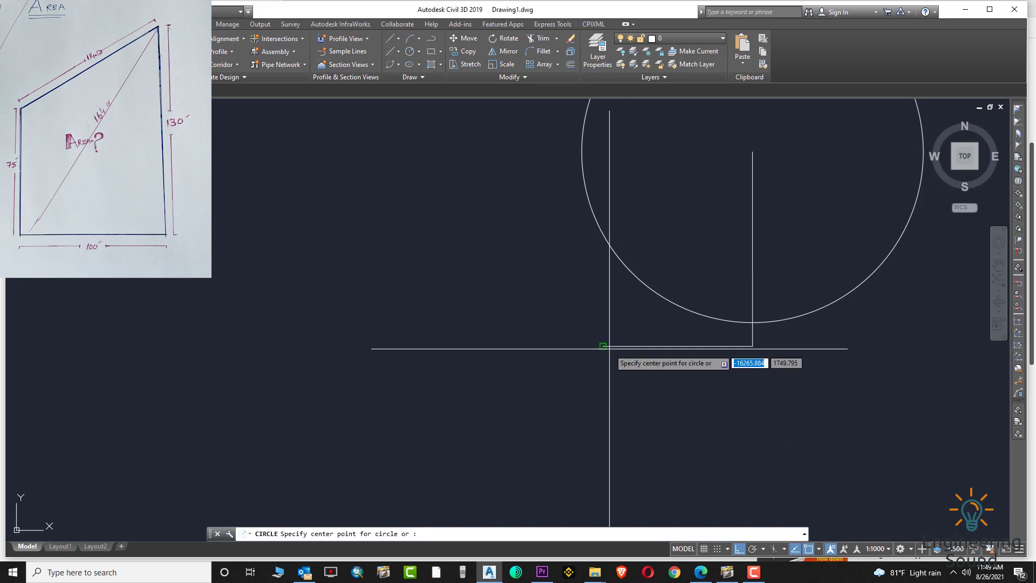
pyautogui.click(602, 346)
pyautogui.write('75')
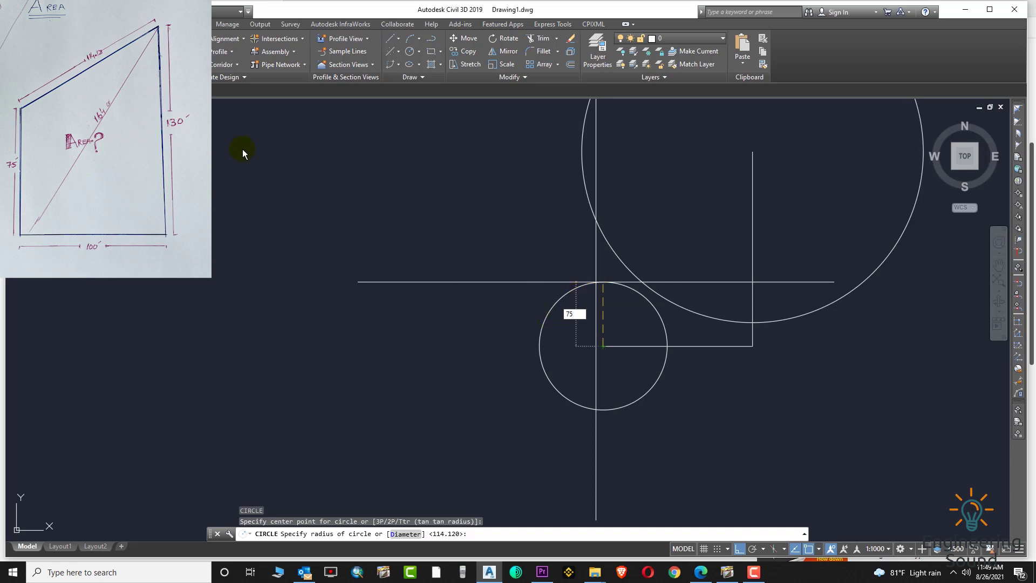
pyautogui.press('Return')
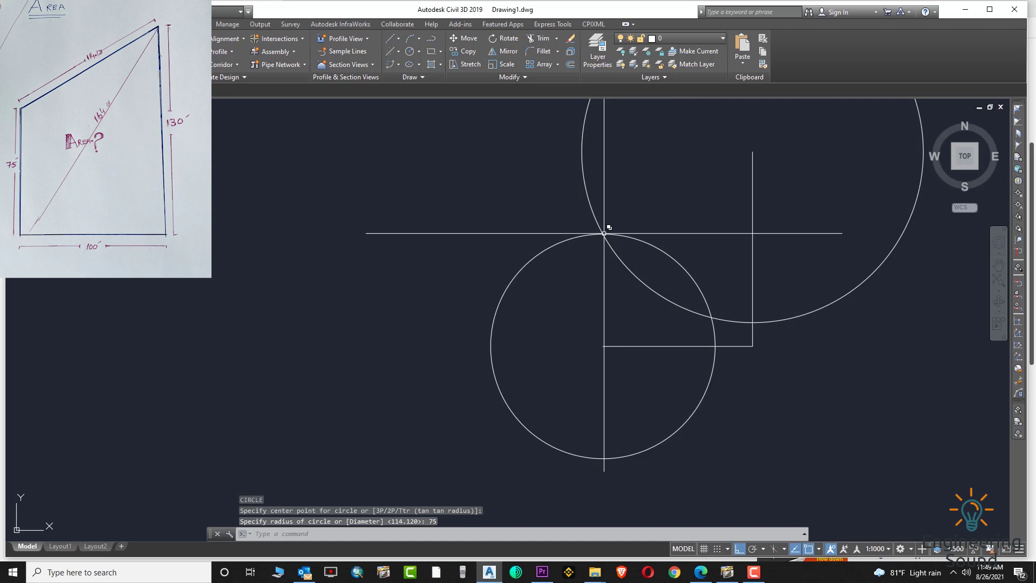
pyautogui.write('l')
# Draw the slanted top edge and the left edge from the circles' intersection
pyautogui.press('Return')
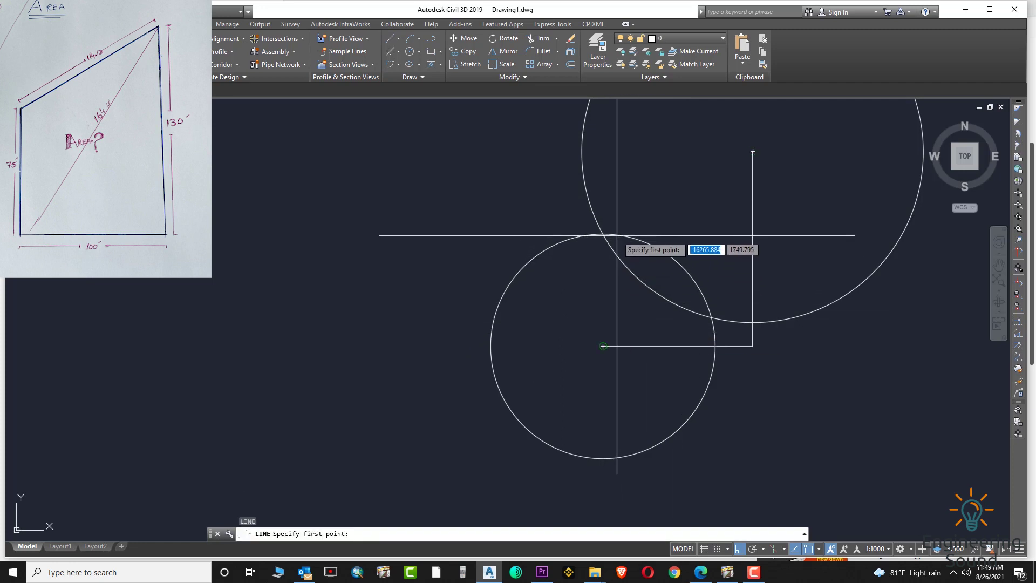
pyautogui.click(602, 235)
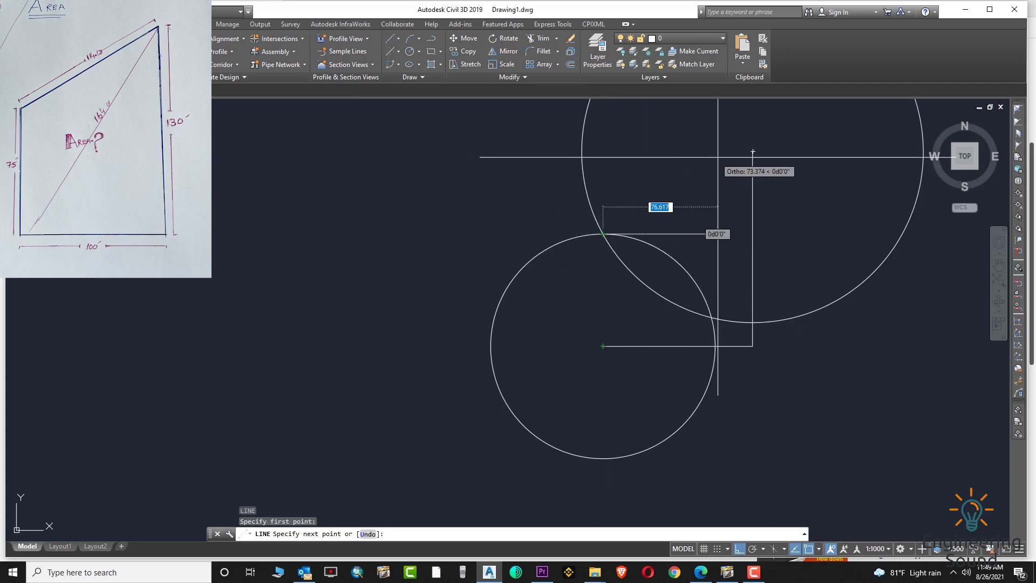
pyautogui.click(753, 151)
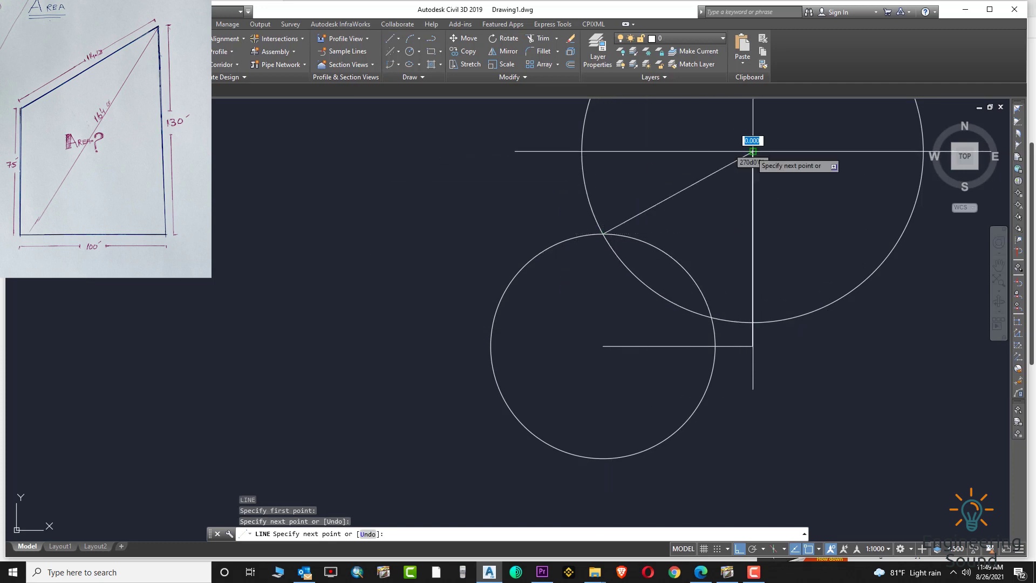
pyautogui.press('Escape')
pyautogui.press('Return')
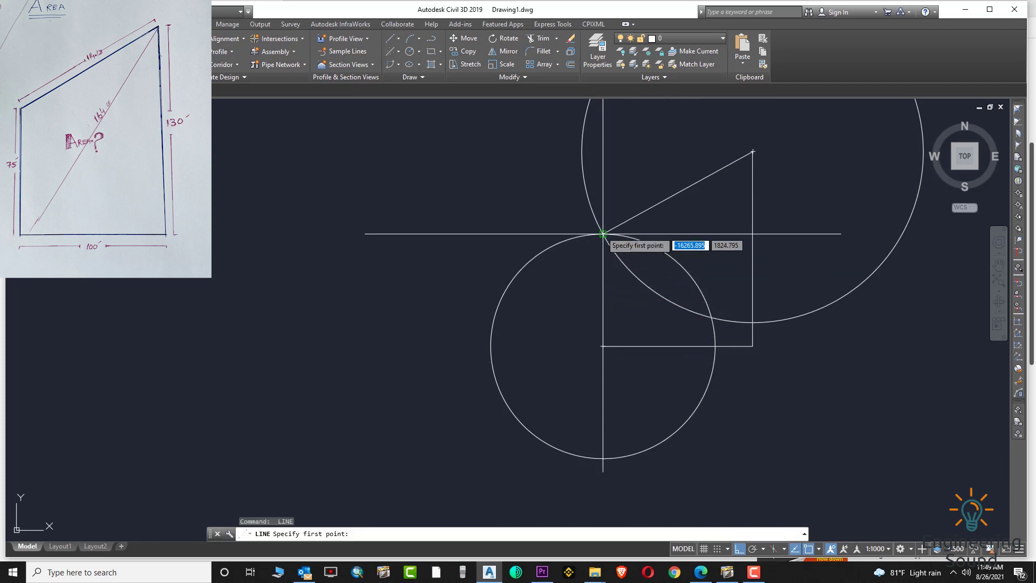
pyautogui.click(603, 235)
pyautogui.click(602, 346)
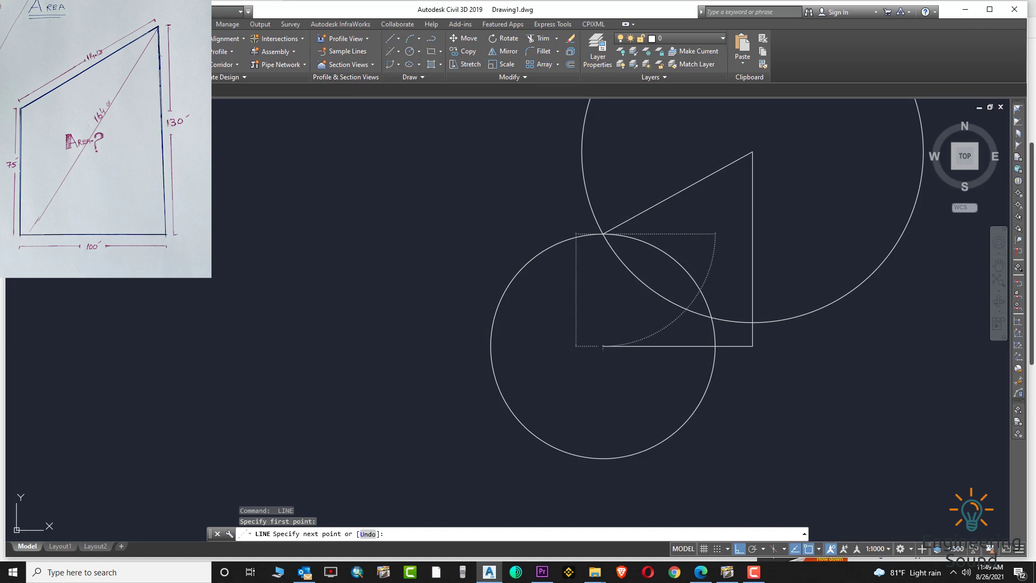
pyautogui.press('Escape')
pyautogui.scroll(-2, 719, 268)
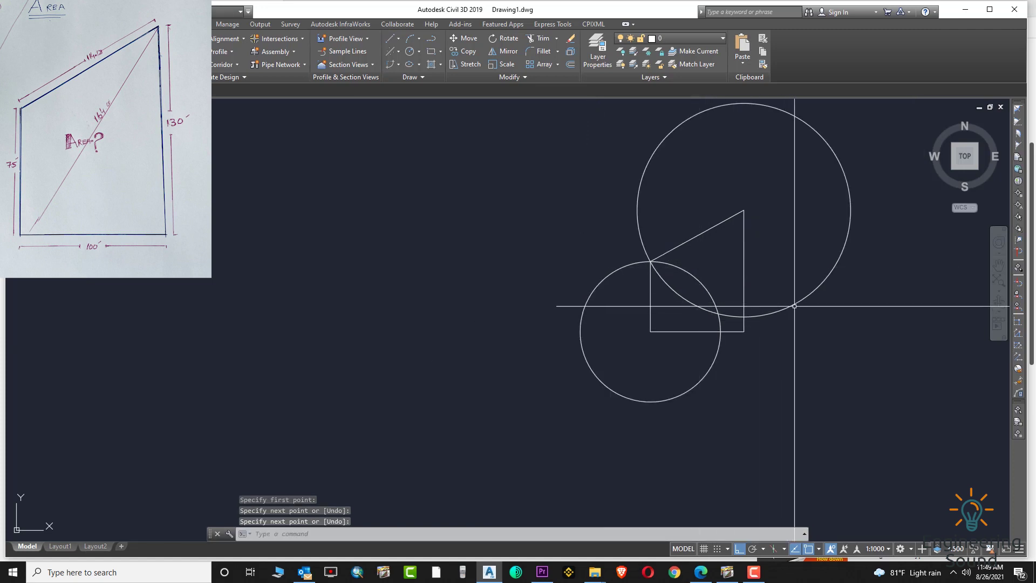
# Erase the 114.12 and 75 construction circles
pyautogui.click(821, 273)
pyautogui.click(798, 249)
pyautogui.press('Delete')
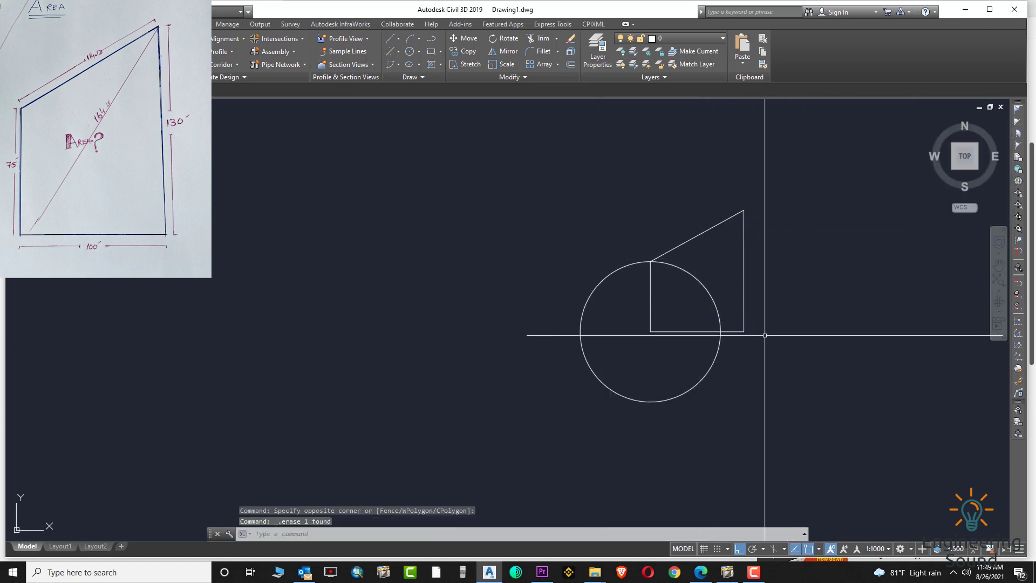
pyautogui.click(731, 375)
pyautogui.click(699, 389)
pyautogui.press('Delete')
pyautogui.scroll(2, 769, 271)
pyautogui.scroll(2, 716, 298)
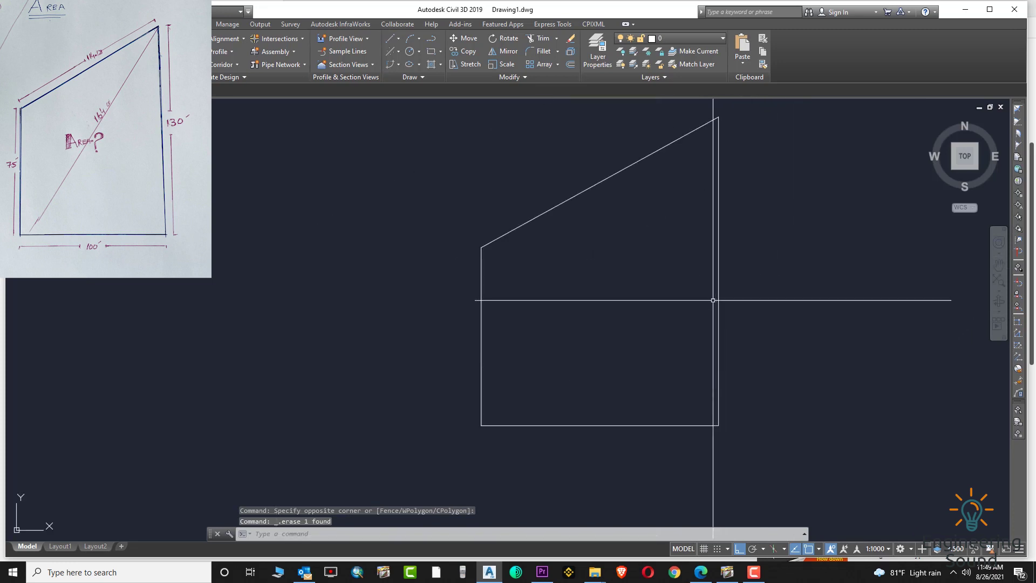
pyautogui.write('AL')
# Add aligned dimensions to the base (100) and the right edge (130)
pyautogui.press('Return')
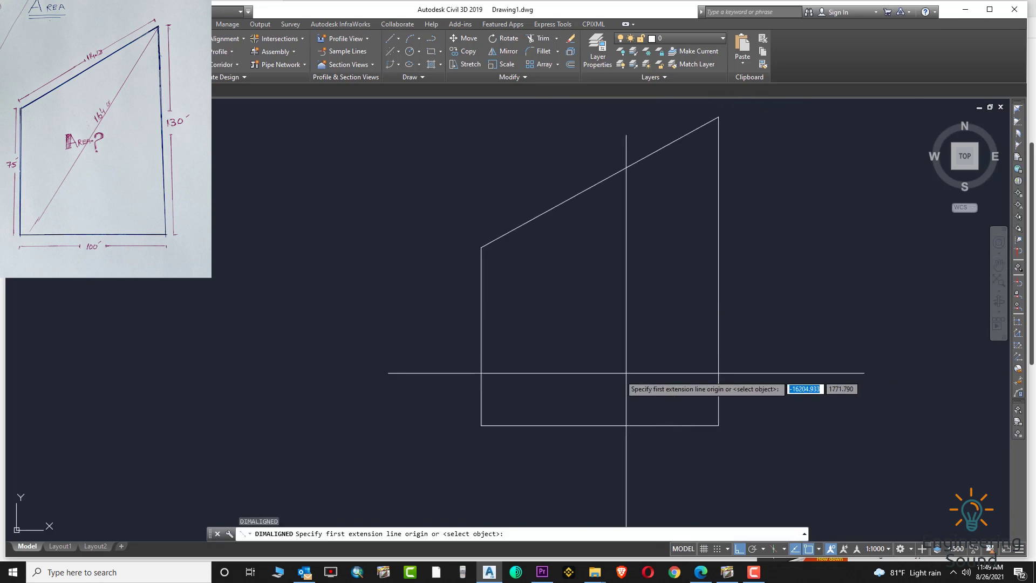
pyautogui.click(481, 424)
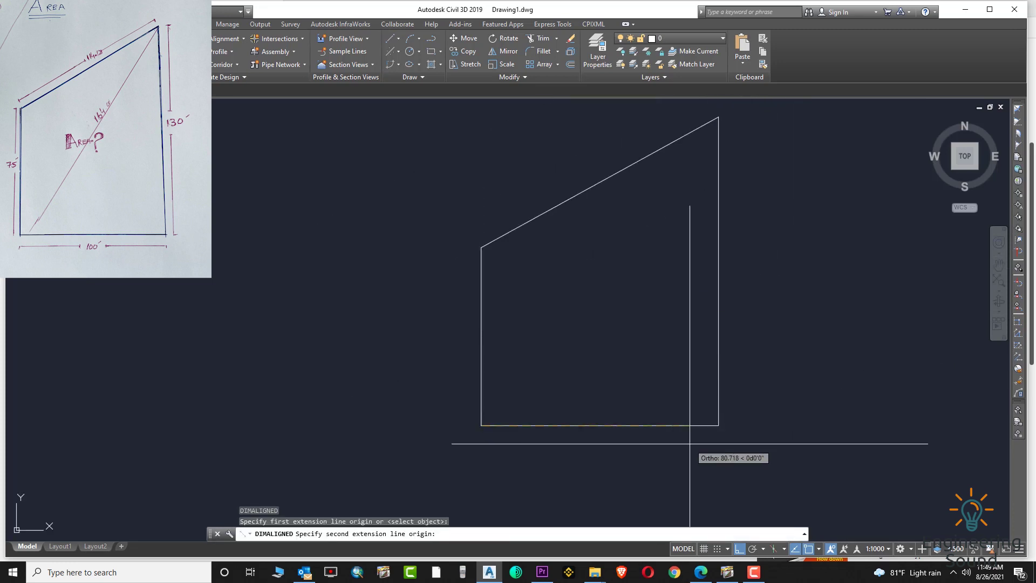
pyautogui.click(717, 424)
pyautogui.click(597, 375)
pyautogui.scroll(3, 540, 391)
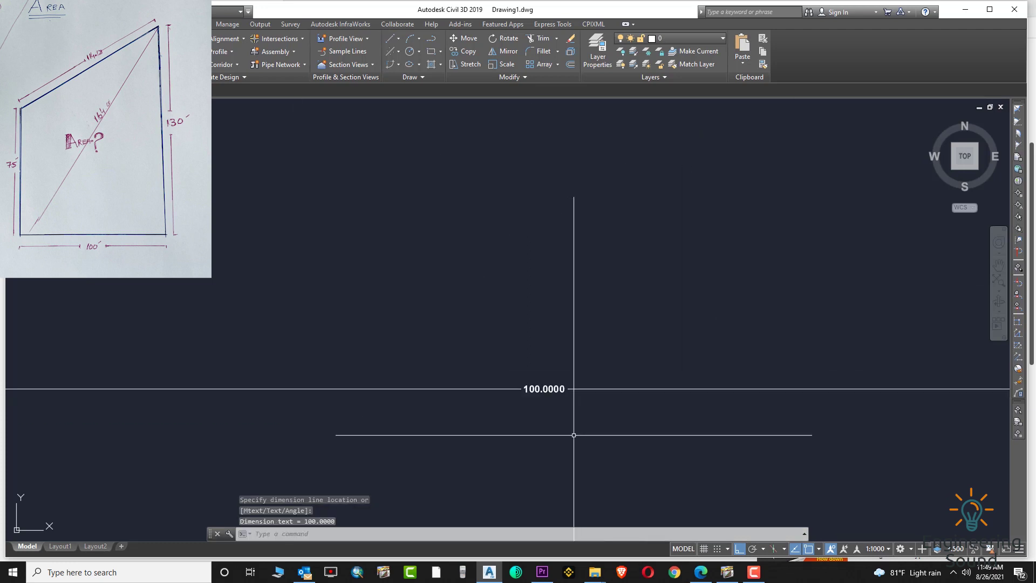
pyautogui.scroll(-3, 541, 390)
pyautogui.press('Return')
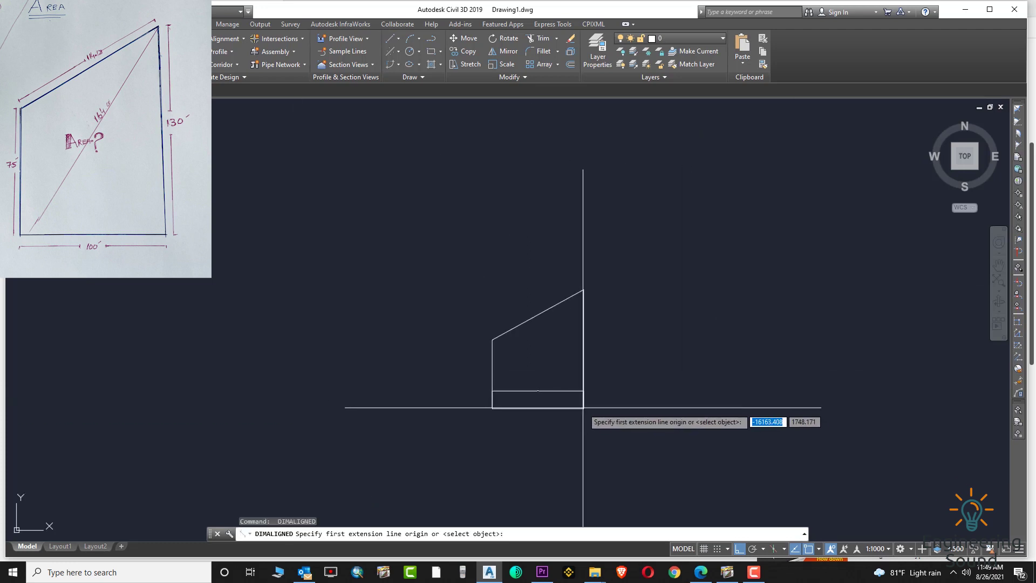
pyautogui.click(583, 407)
pyautogui.click(584, 289)
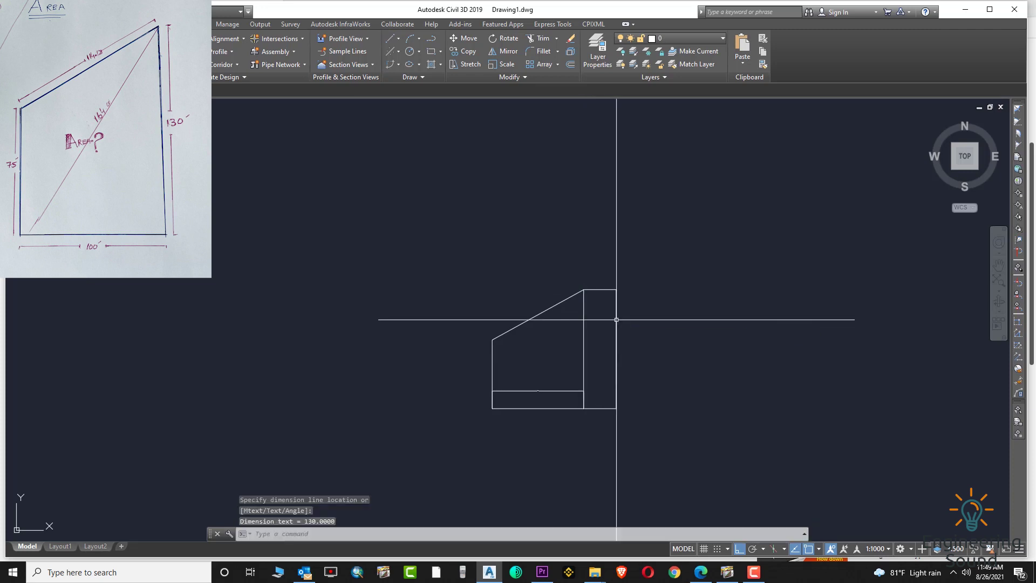
pyautogui.scroll(3, 633, 326)
pyautogui.scroll(2, 633, 326)
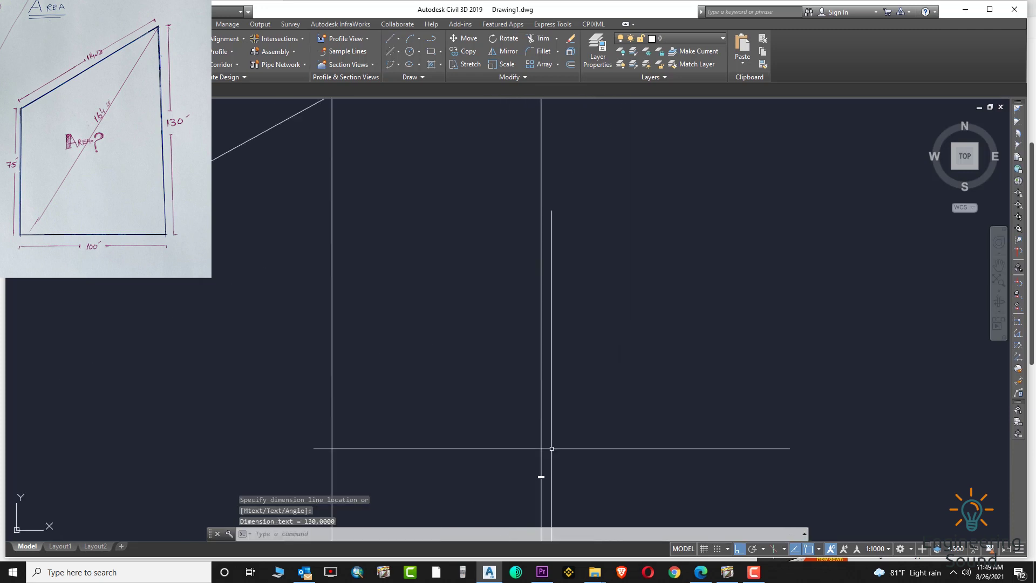
pyautogui.moveTo(633, 326); pyautogui.dragTo(610, 246, button='middle')
pyautogui.scroll(-2, 615, 294)
pyautogui.scroll(2, 545, 194)
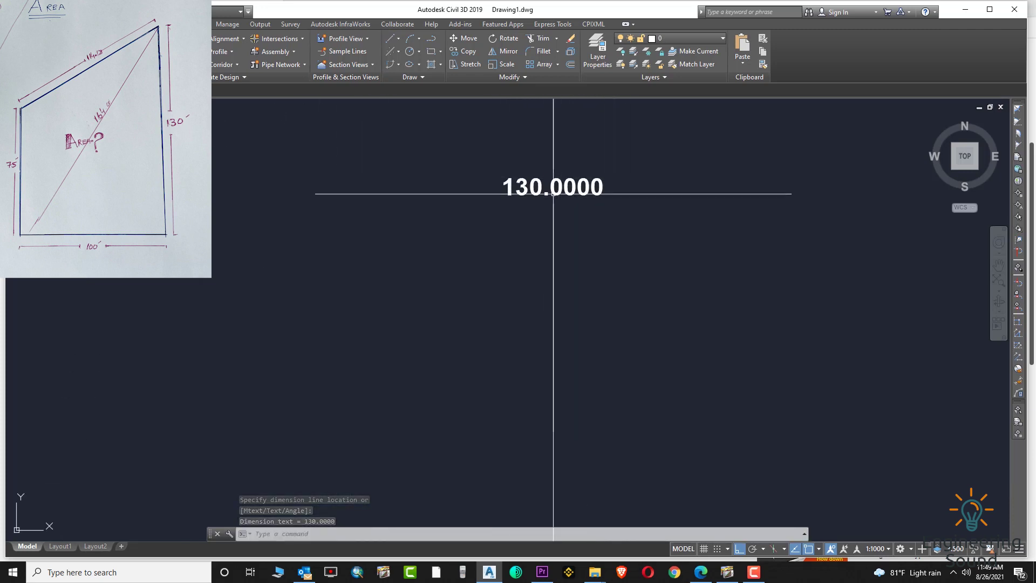
pyautogui.scroll(2, 557, 211)
pyautogui.scroll(-3, 544, 209)
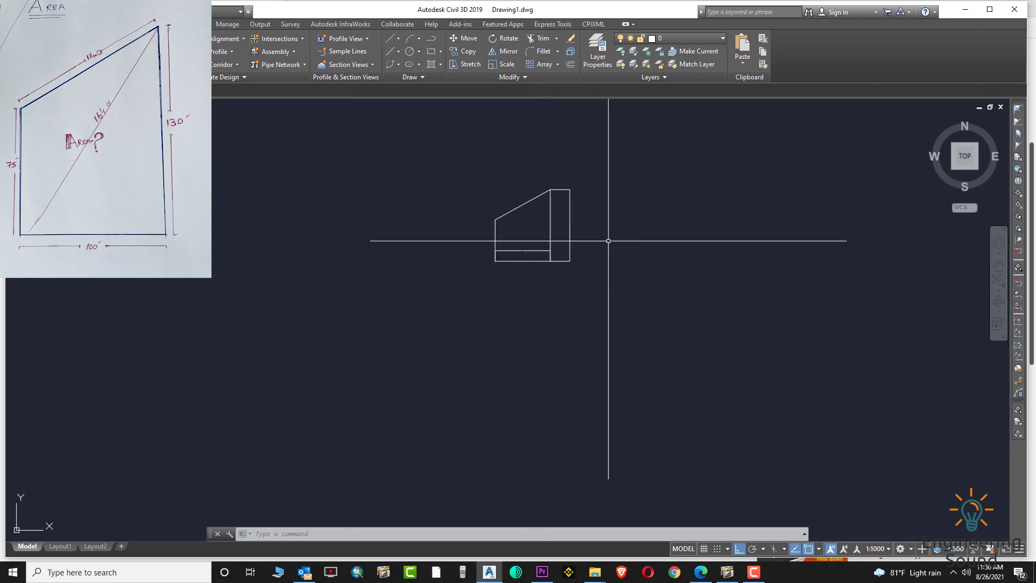
pyautogui.scroll(4, 548, 213)
# Add a 114.12 aligned dimension along the slanted top edge
pyautogui.moveTo(532, 192); pyautogui.dragTo(610, 299, button='middle')
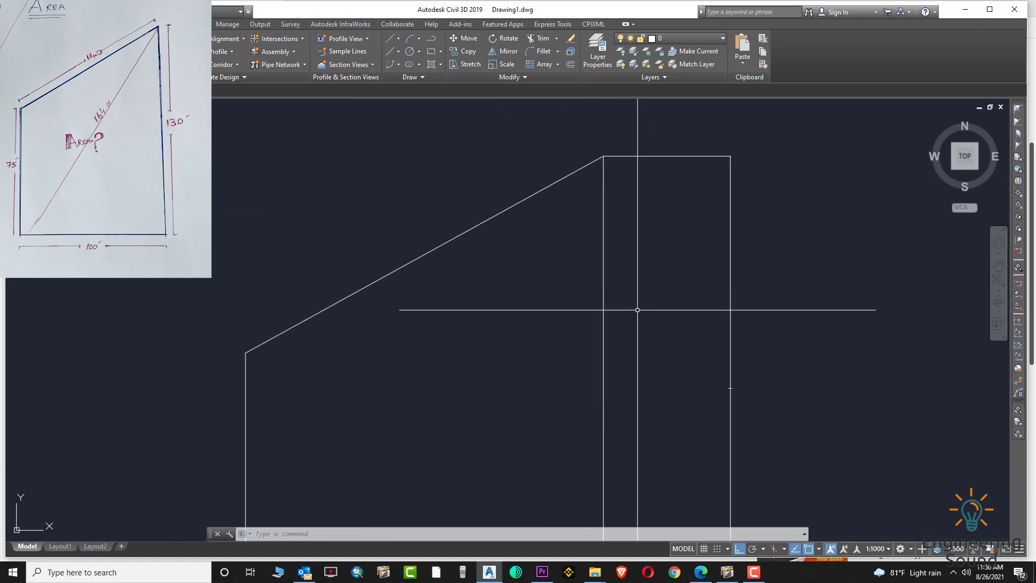
pyautogui.write('dal')
pyautogui.press('Return')
pyautogui.click(602, 156)
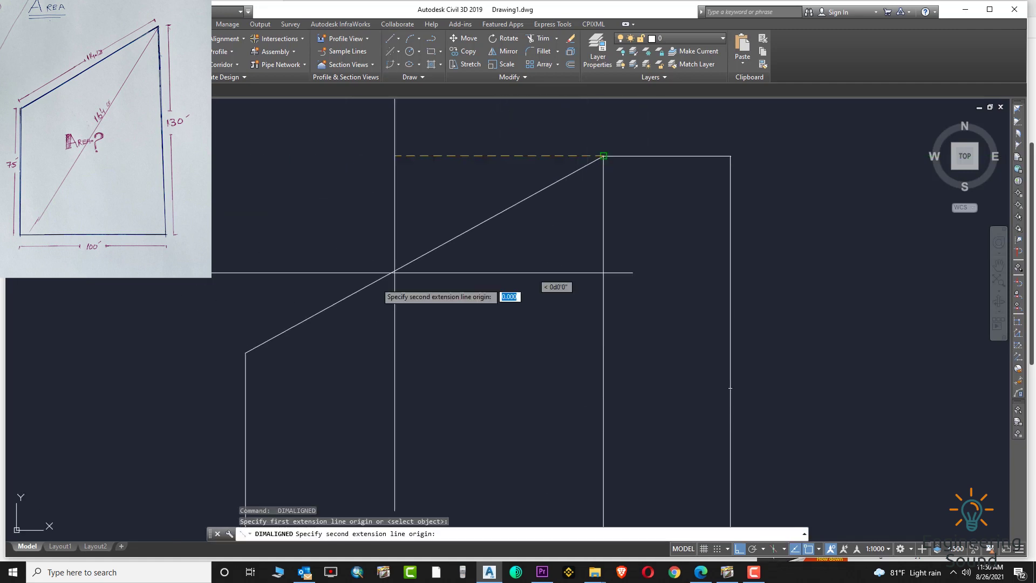
pyautogui.click(245, 351)
pyautogui.click(213, 285)
pyautogui.scroll(2, 213, 284)
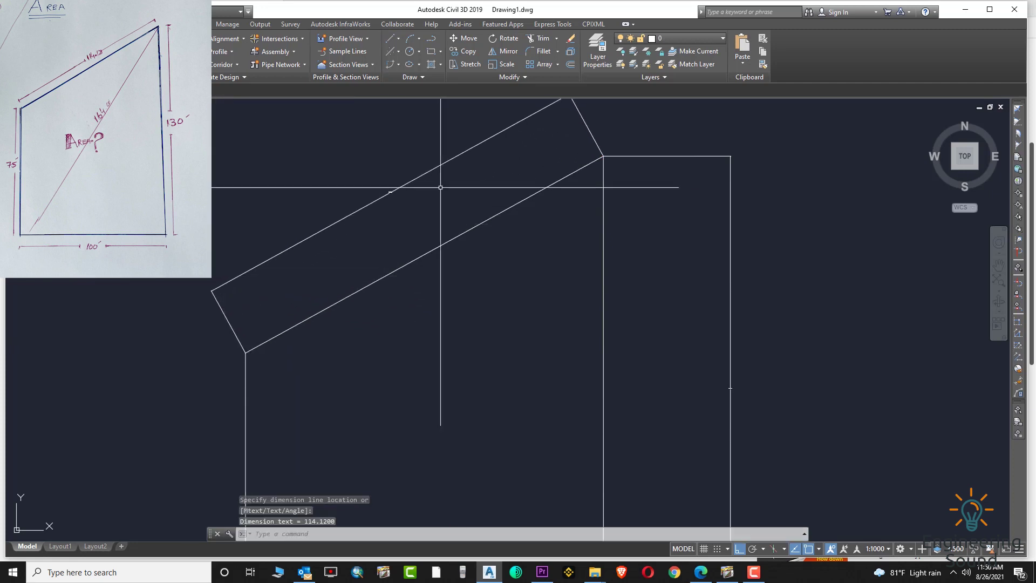
pyautogui.scroll(2, 381, 202)
pyautogui.scroll(2, 349, 146)
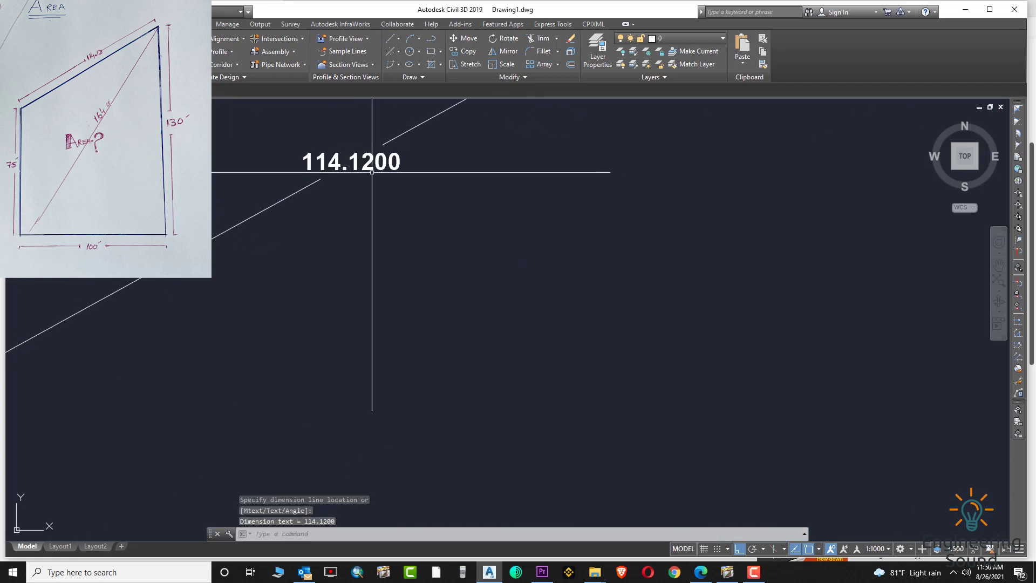
pyautogui.scroll(-3, 405, 226)
# Cancel a restarted dimension command and an empty erase
pyautogui.press('Return')
pyautogui.scroll(3, 445, 323)
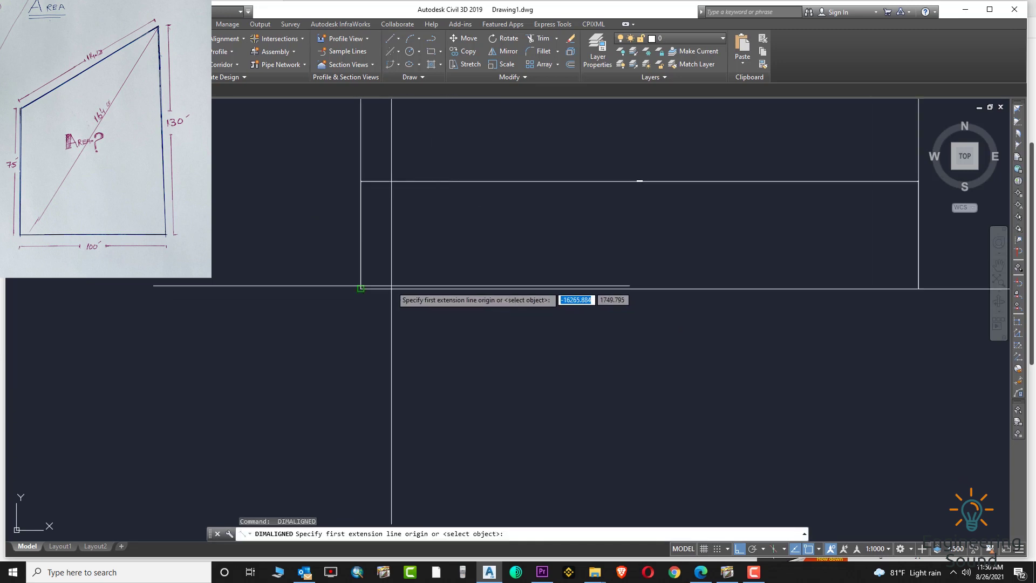
pyautogui.press('Escape')
pyautogui.click(453, 322)
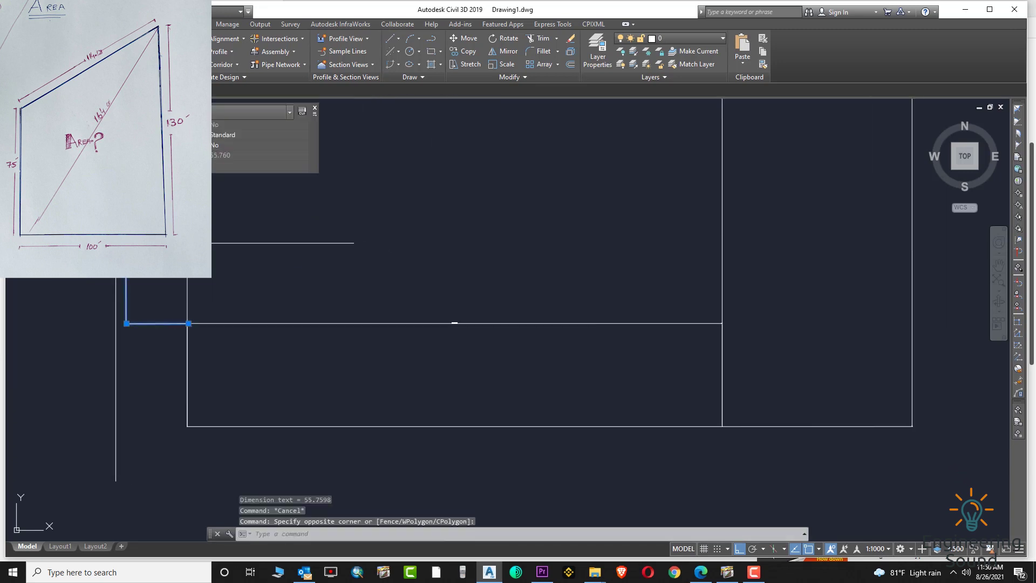
pyautogui.press('Escape')
pyautogui.scroll(-3, 208, 381)
pyautogui.press('Delete')
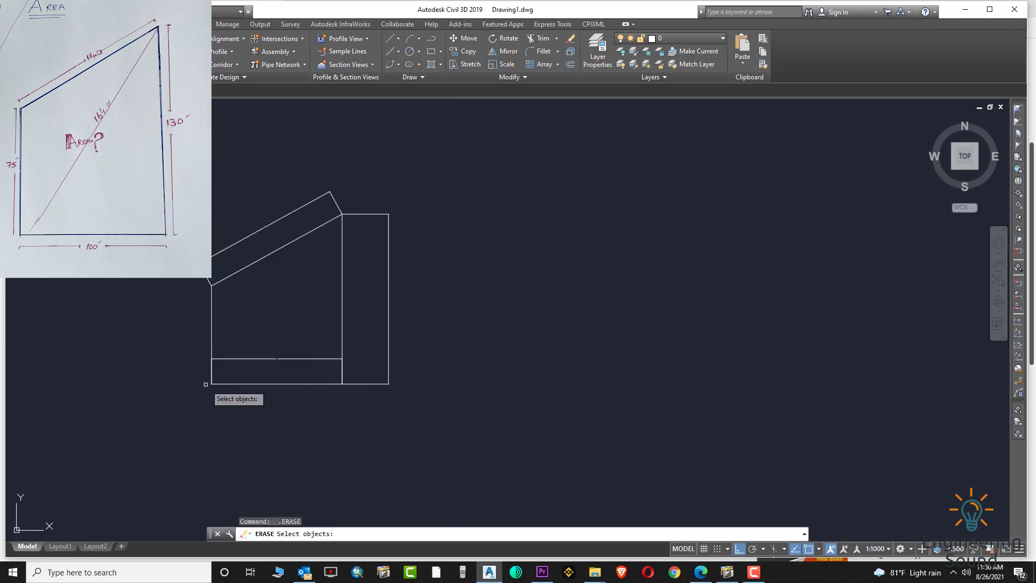
pyautogui.press('Return')
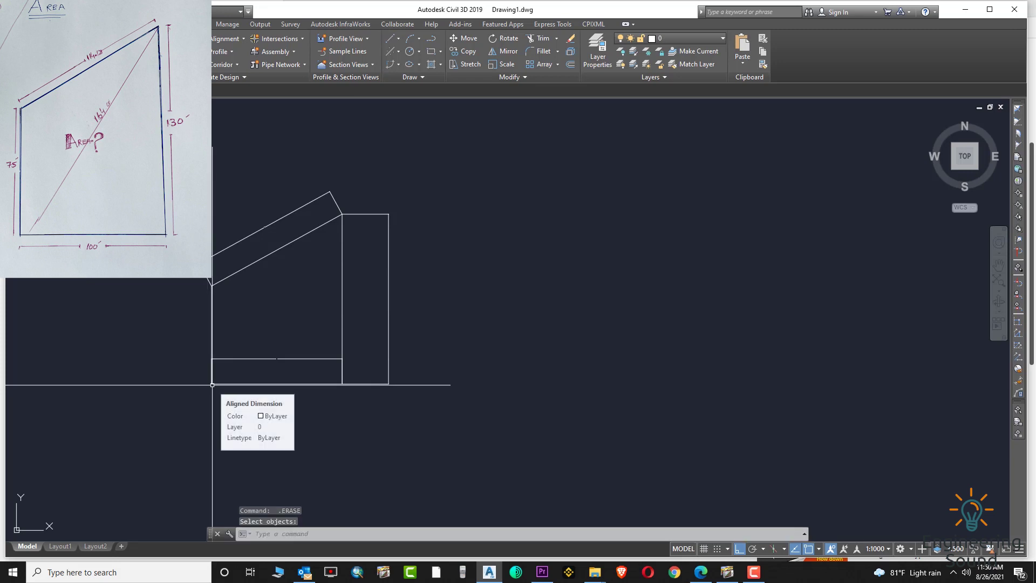
pyautogui.write('DAL')
# Add the 75 aligned dimension along the left edge
pyautogui.press('Return')
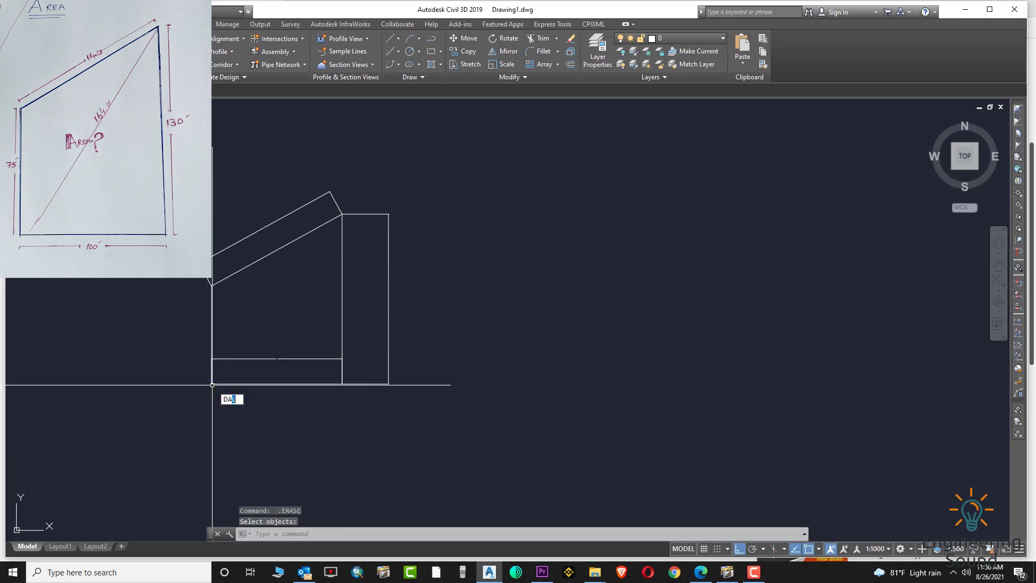
pyautogui.click(211, 383)
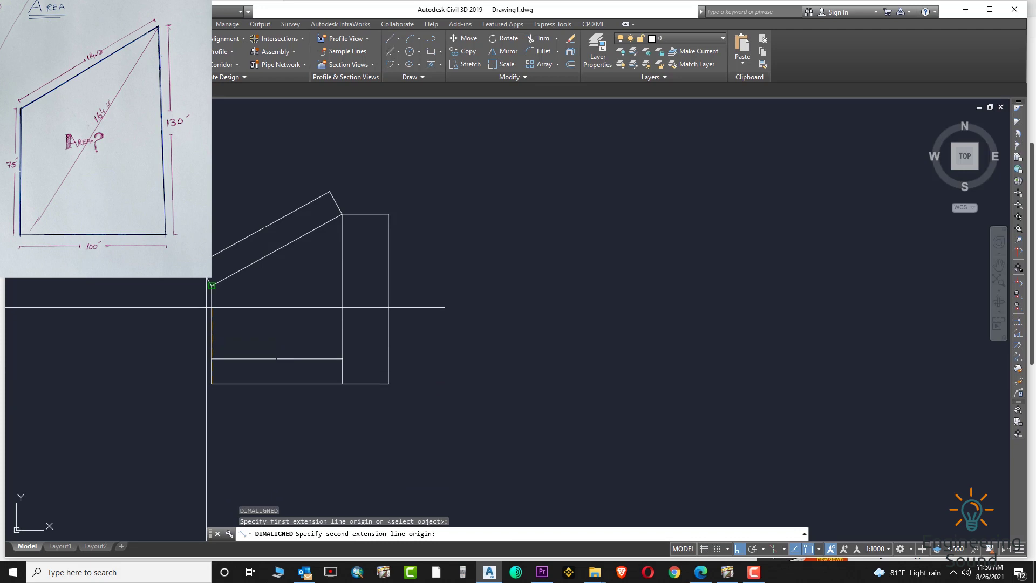
pyautogui.click(212, 285)
pyautogui.click(162, 305)
pyautogui.scroll(3, 161, 305)
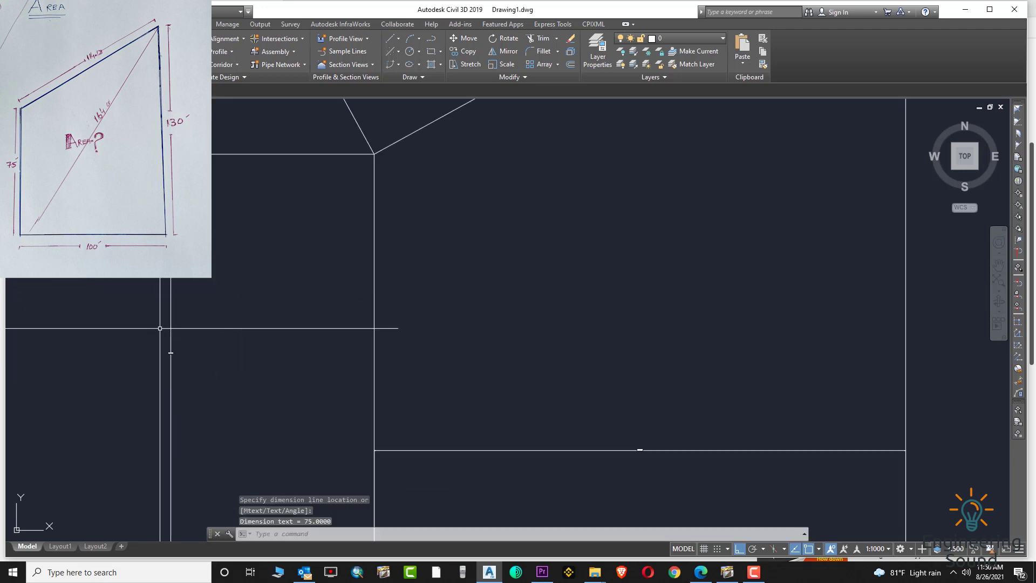
pyautogui.scroll(3, 162, 324)
pyautogui.scroll(2, 166, 393)
pyautogui.scroll(2, 235, 382)
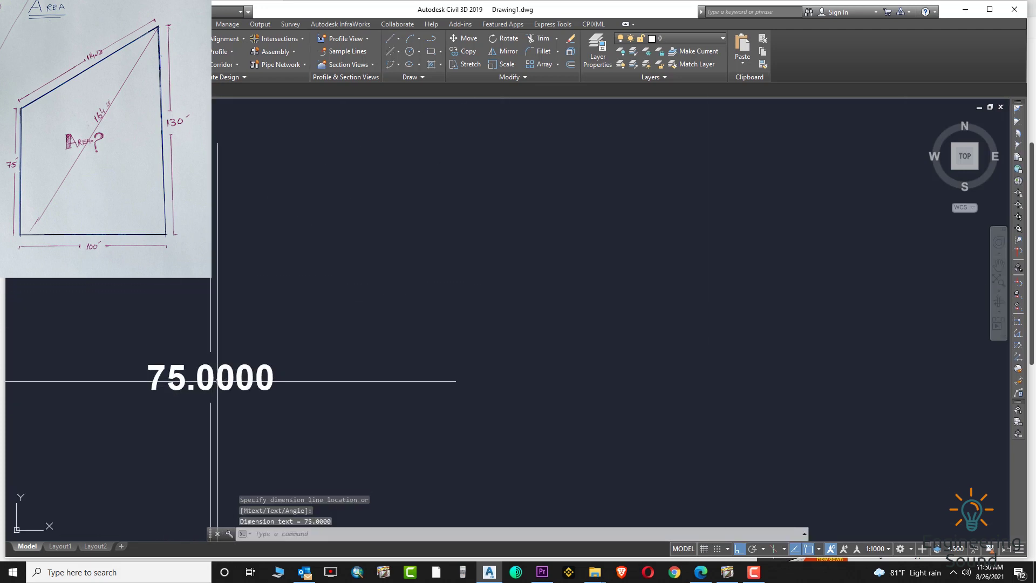
pyautogui.scroll(-2, 232, 377)
pyautogui.scroll(-3, 630, 463)
pyautogui.scroll(2, 348, 354)
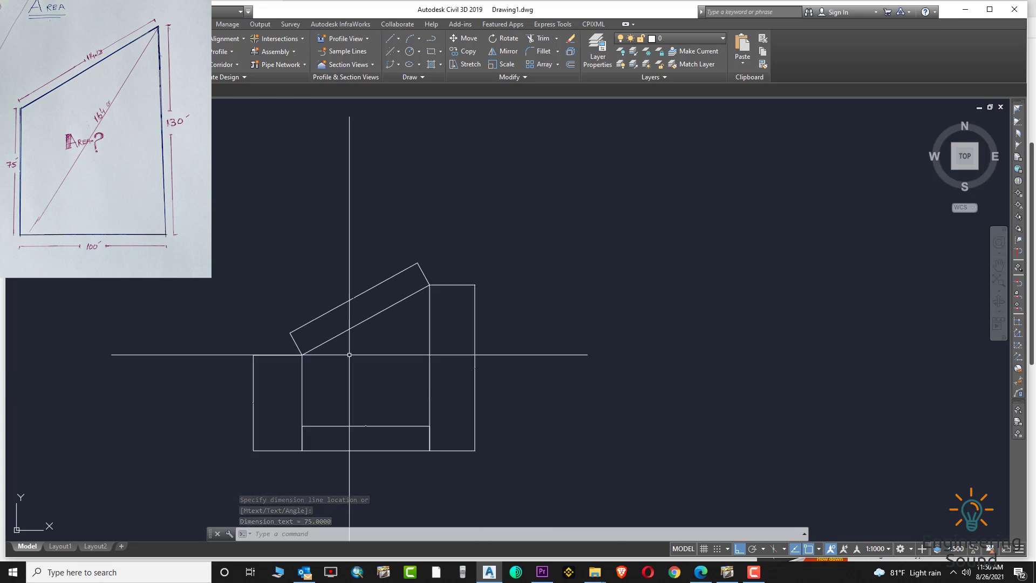
pyautogui.scroll(2, 414, 363)
pyautogui.moveTo(414, 363); pyautogui.dragTo(642, 303, button='middle')
pyautogui.scroll(2, 652, 242)
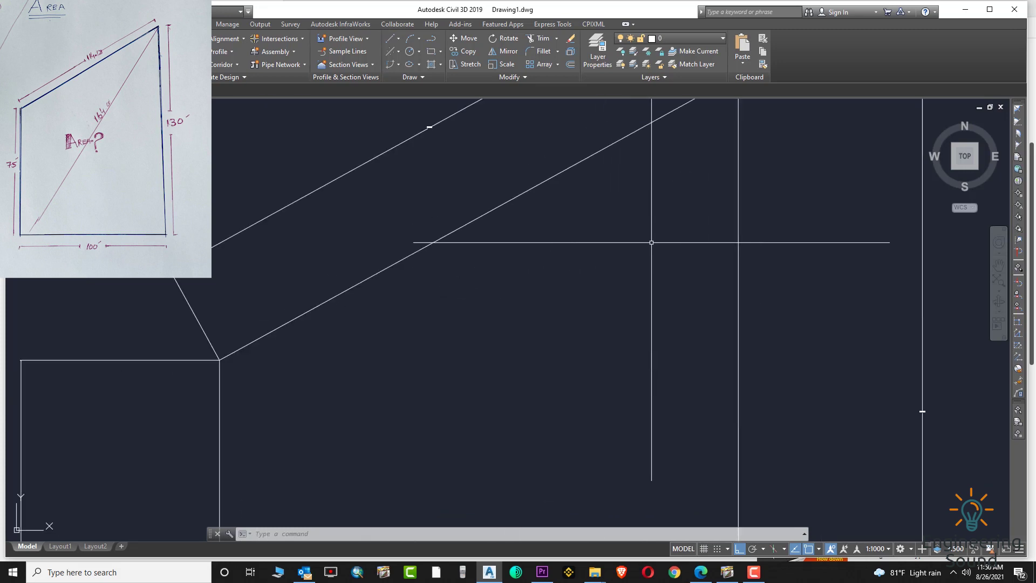
pyautogui.scroll(-5, 631, 259)
pyautogui.scroll(2, 638, 261)
# Select the 130 dimension plus all similar dimensions and erase all four
pyautogui.click(737, 277)
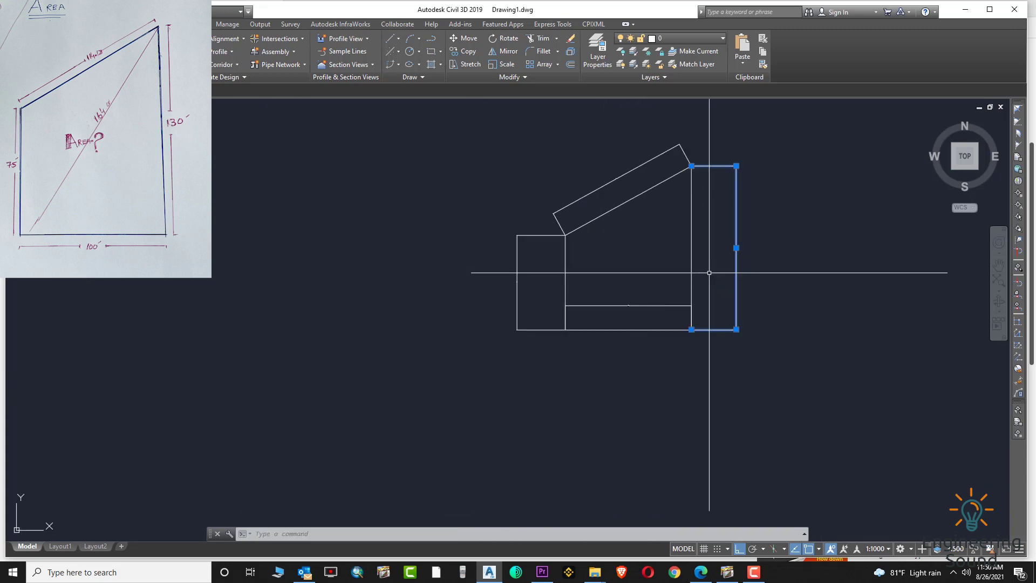
pyautogui.rightClick(721, 327)
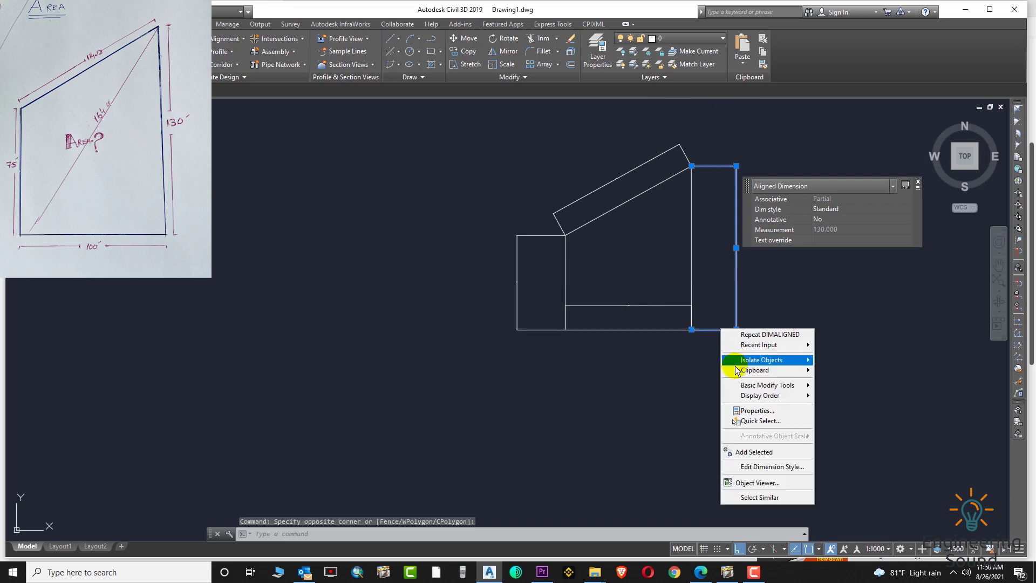
pyautogui.click(760, 498)
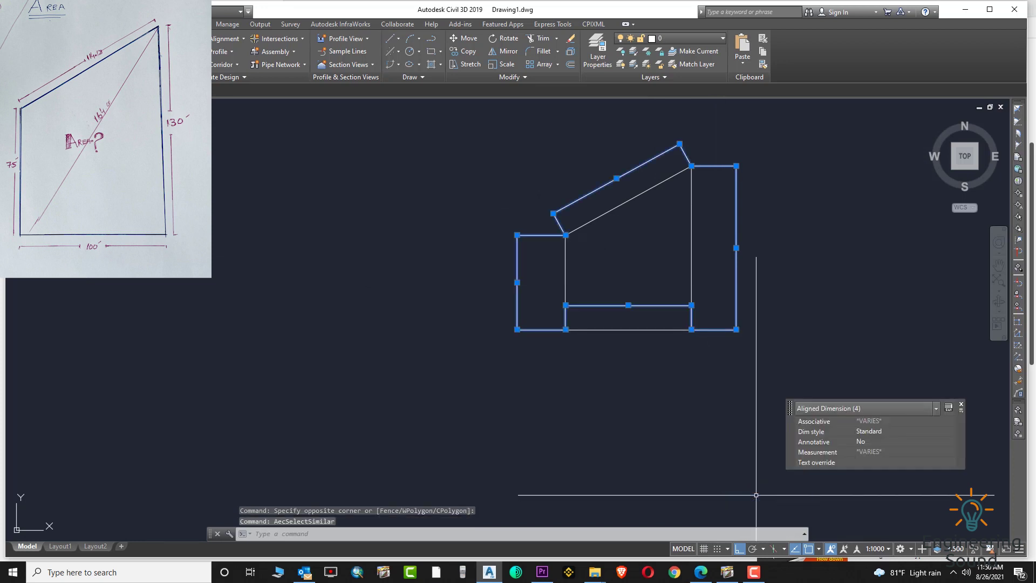
pyautogui.press('Delete')
pyautogui.scroll(3, 693, 190)
pyautogui.write('8')
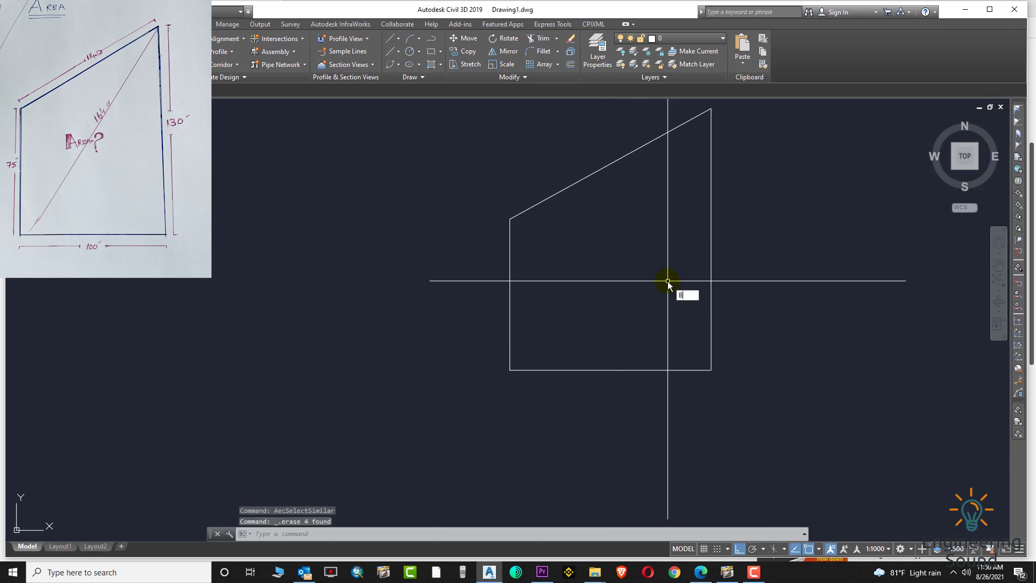
pyautogui.write('BO')
# Use BO and pick a point inside the plot to create its boundary polyline
pyautogui.press('Return')
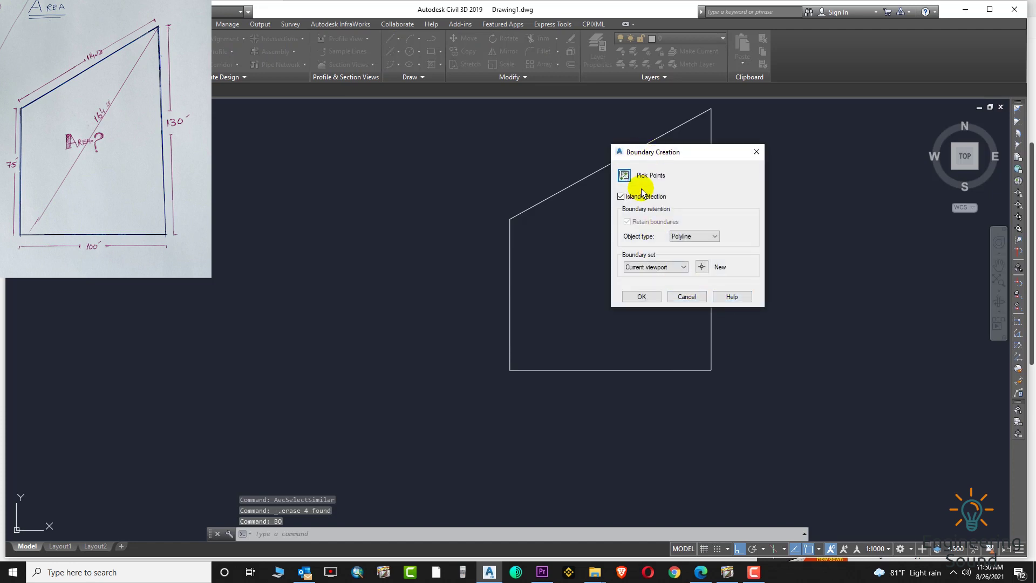
pyautogui.click(756, 152)
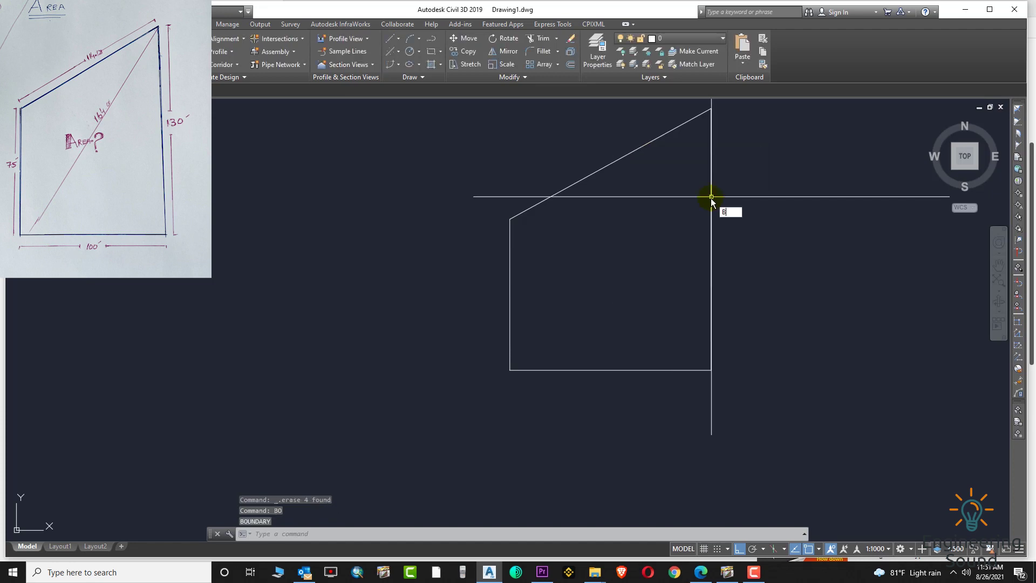
pyautogui.write('BO')
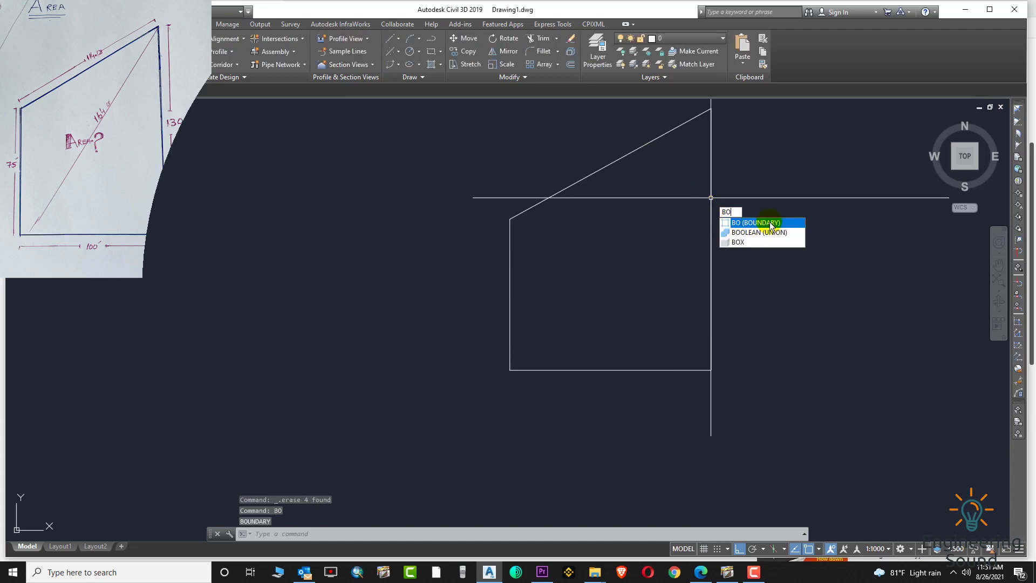
pyautogui.press('Return')
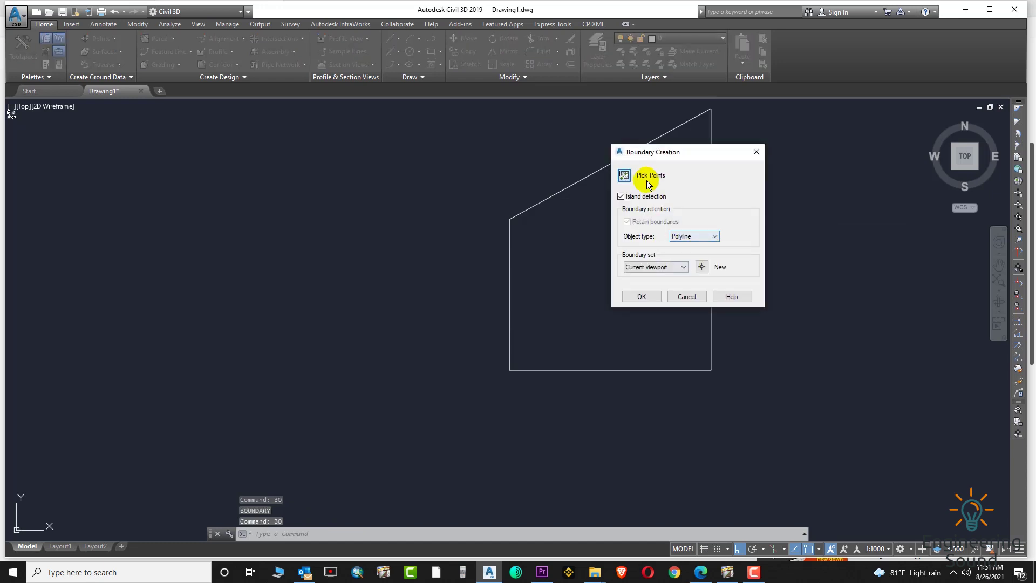
pyautogui.click(624, 174)
pyautogui.click(676, 316)
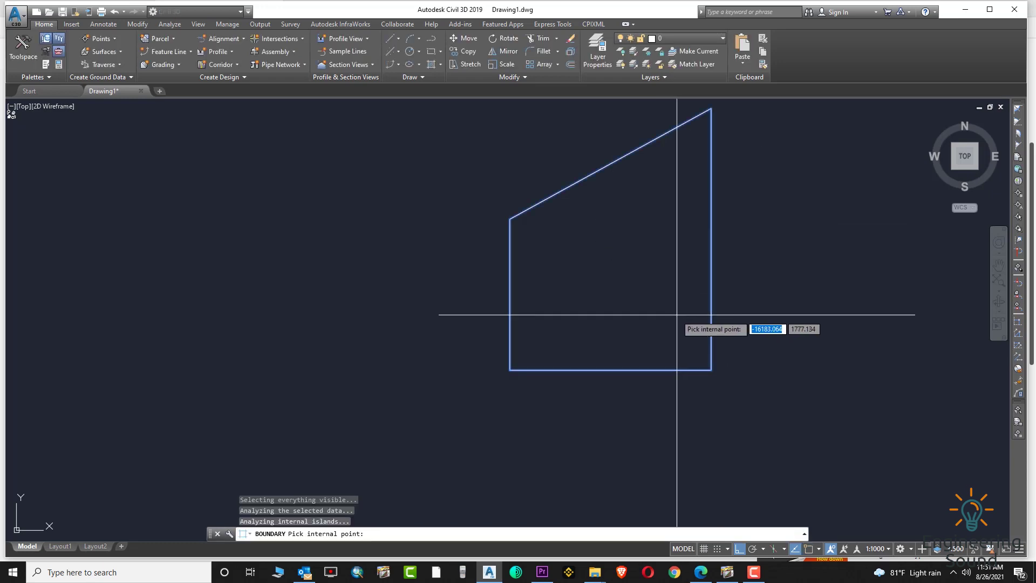
pyautogui.press('Return')
pyautogui.scroll(-2, 697, 219)
pyautogui.scroll(2, 717, 185)
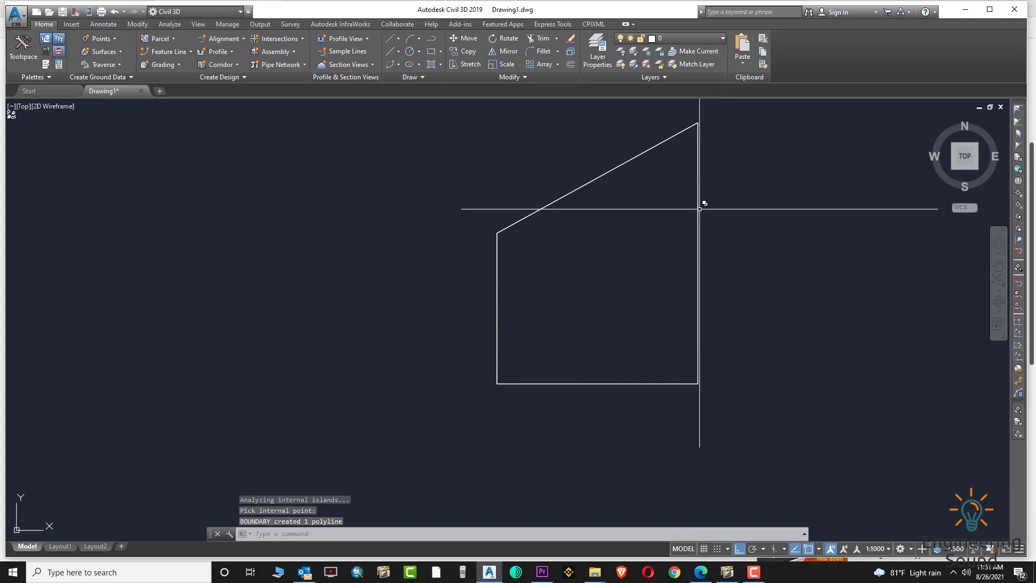
pyautogui.write('LI')
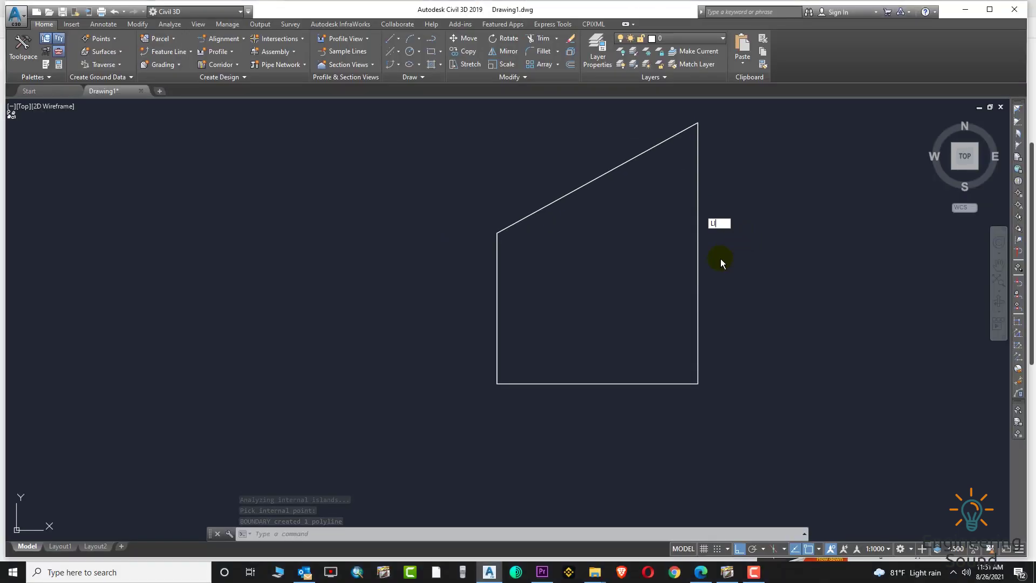
# List the boundary polyline and highlight its 10250.022 area value
pyautogui.click(729, 235)
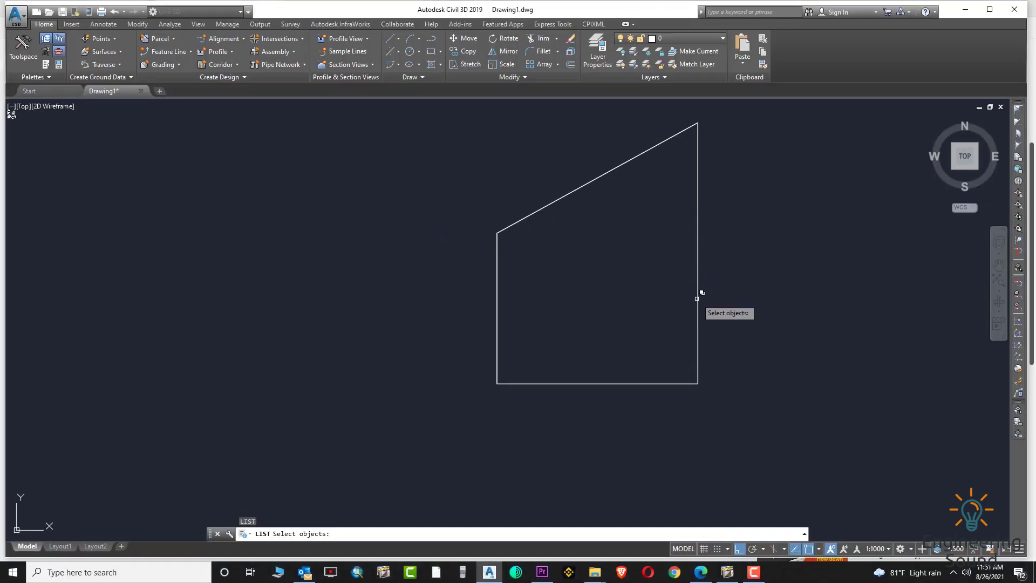
pyautogui.click(697, 298)
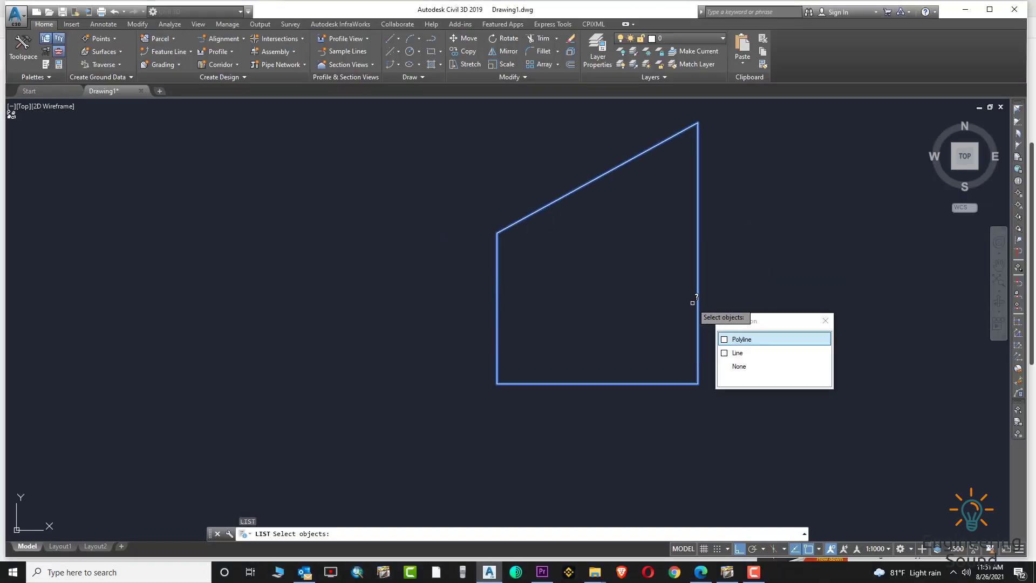
pyautogui.press('Return')
pyautogui.press('Return')
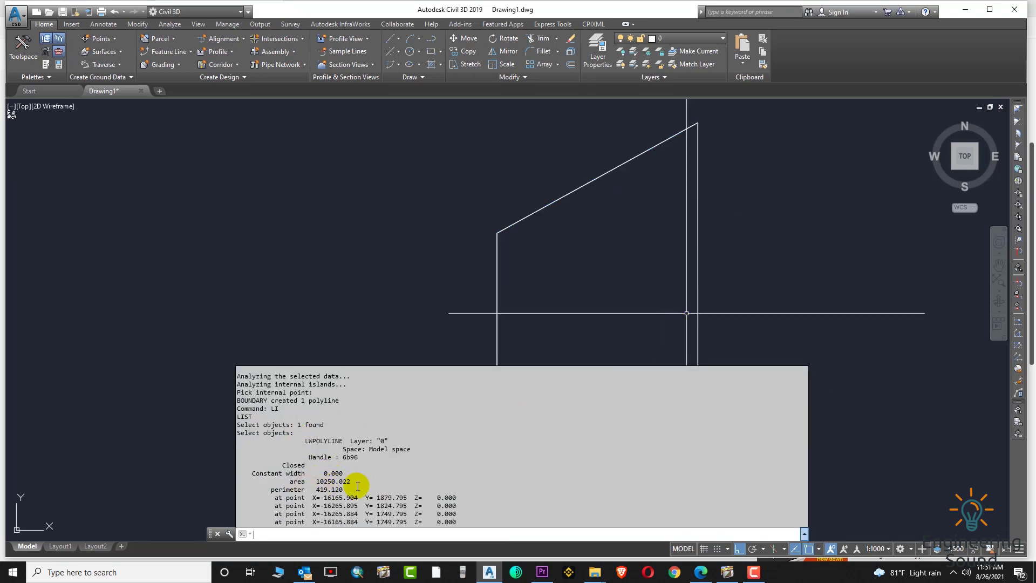
pyautogui.moveTo(358, 483); pyautogui.dragTo(316, 481)
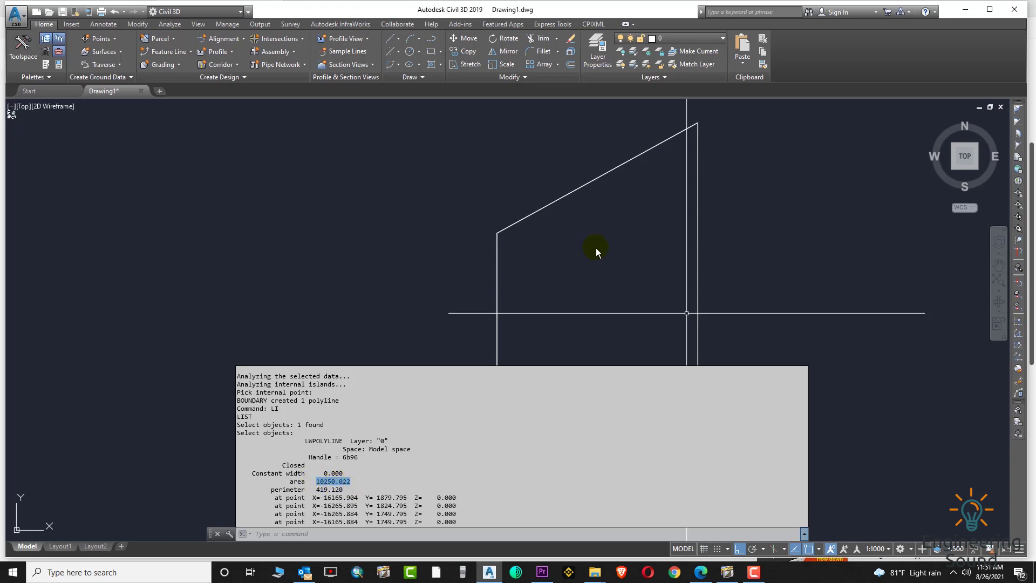
# Paste the 10250.022 area value as text inside the plot
pyautogui.rightClick(602, 232)
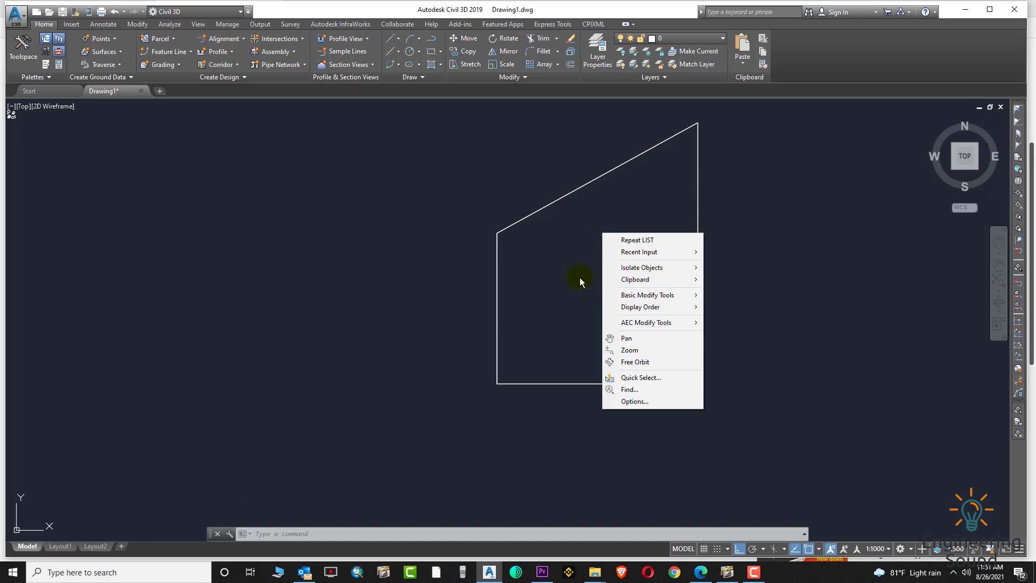
pyautogui.click(578, 254)
pyautogui.rightClick(575, 255)
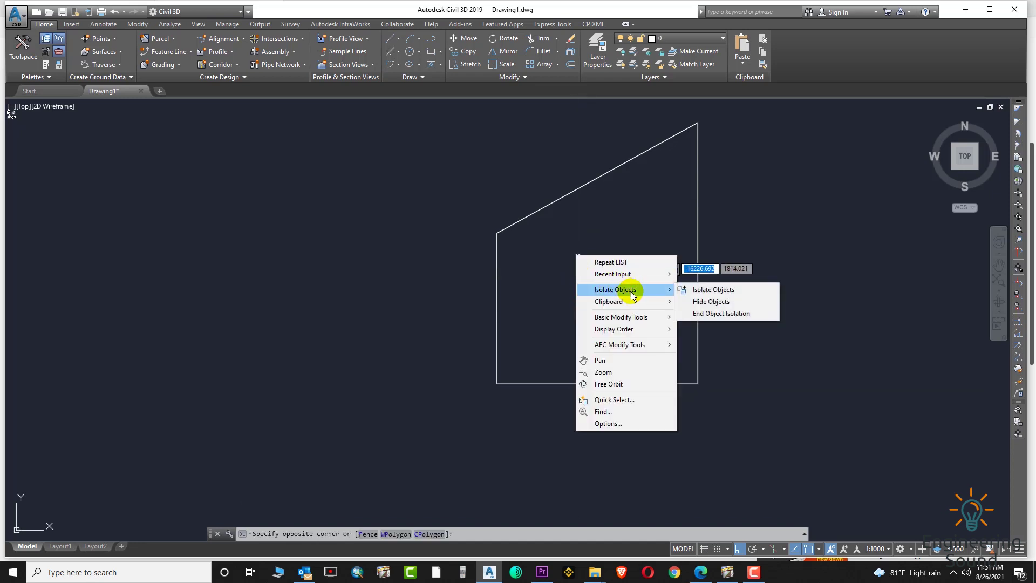
pyautogui.moveTo(615, 301)
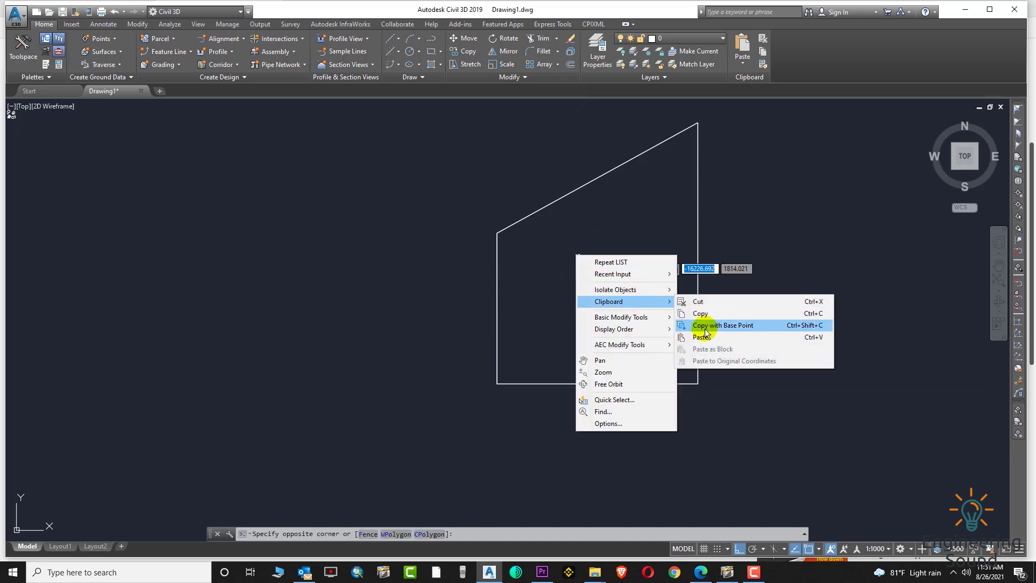
pyautogui.click(702, 336)
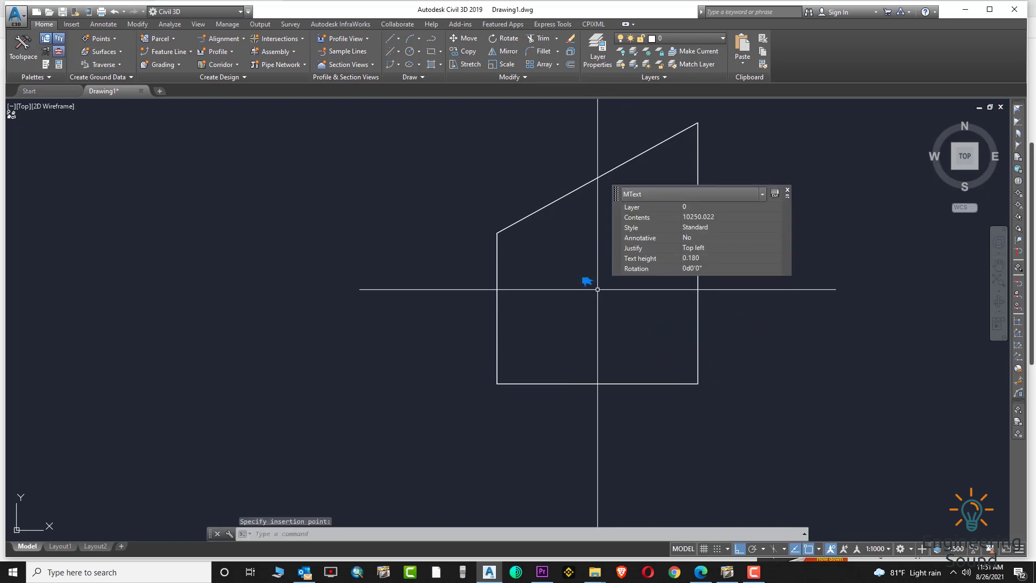
pyautogui.scroll(2, 587, 283)
pyautogui.scroll(3, 583, 283)
pyautogui.press('Escape')
# Scale up the pasted area text to a readable size
pyautogui.click(567, 265)
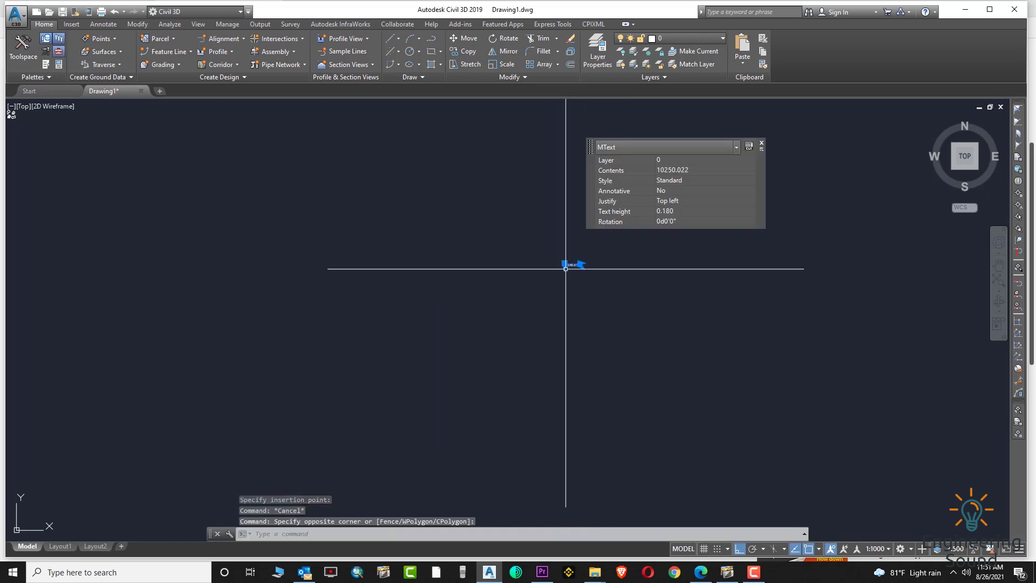
pyautogui.write('c')
pyautogui.press('Return')
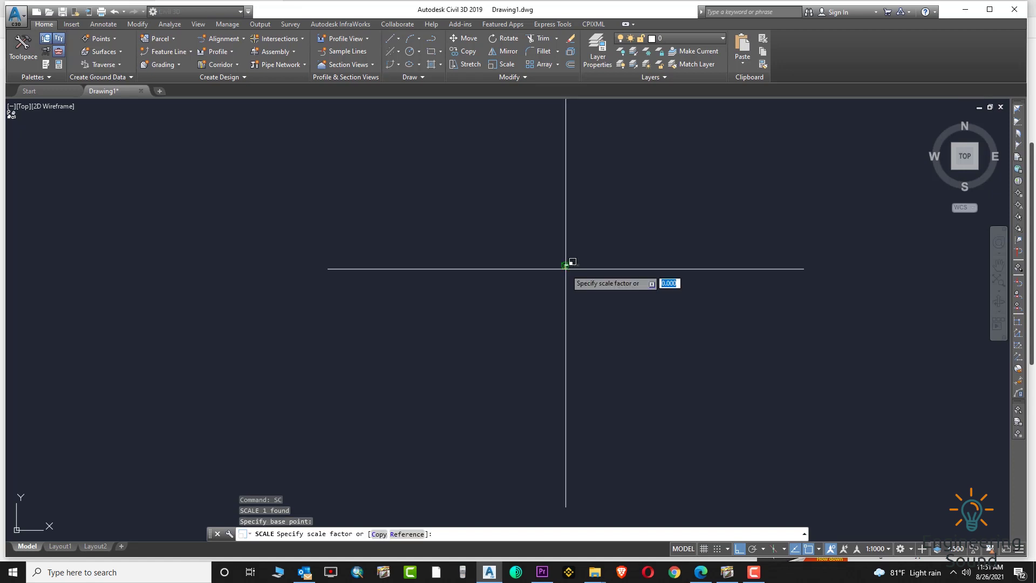
pyautogui.scroll(-2, 598, 279)
pyautogui.click(655, 293)
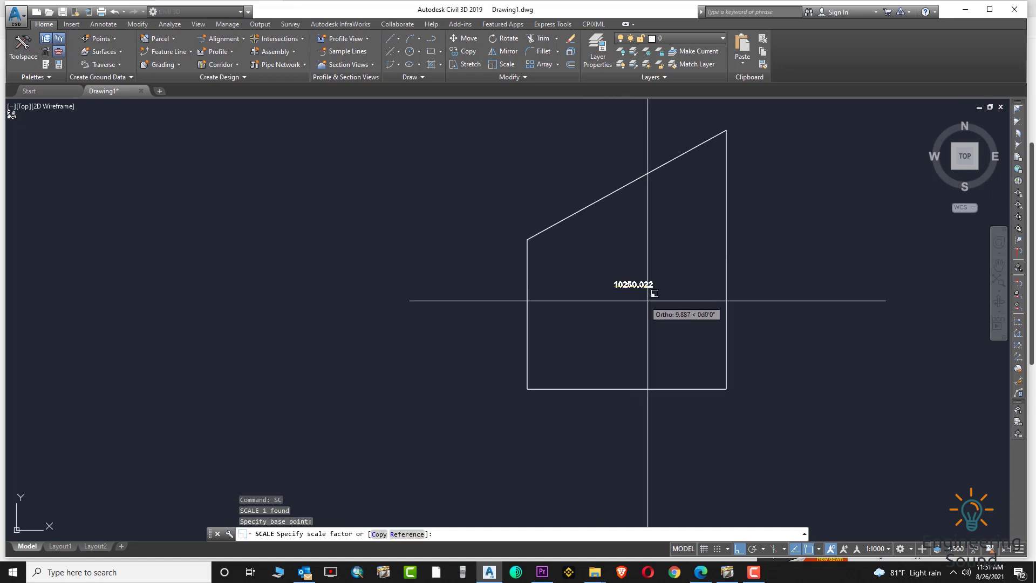
pyautogui.click(676, 296)
pyautogui.scroll(1, 672, 283)
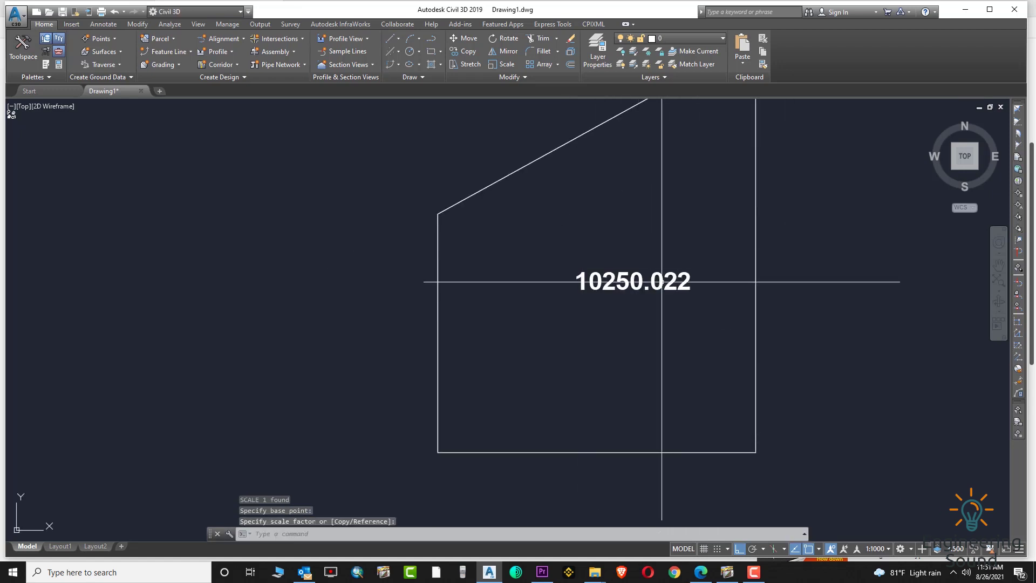
pyautogui.scroll(-4, 664, 282)
pyautogui.scroll(2, 620, 283)
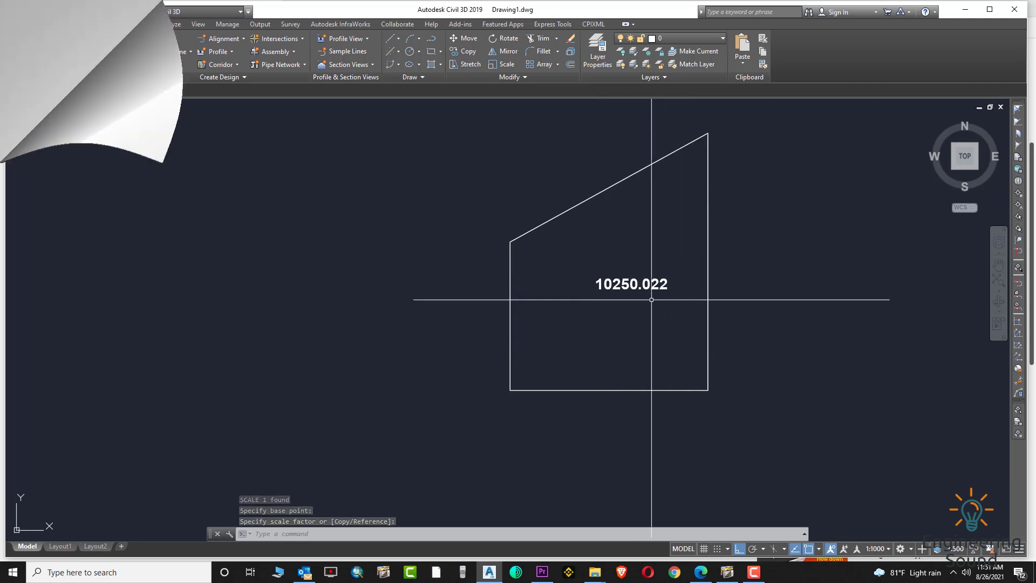